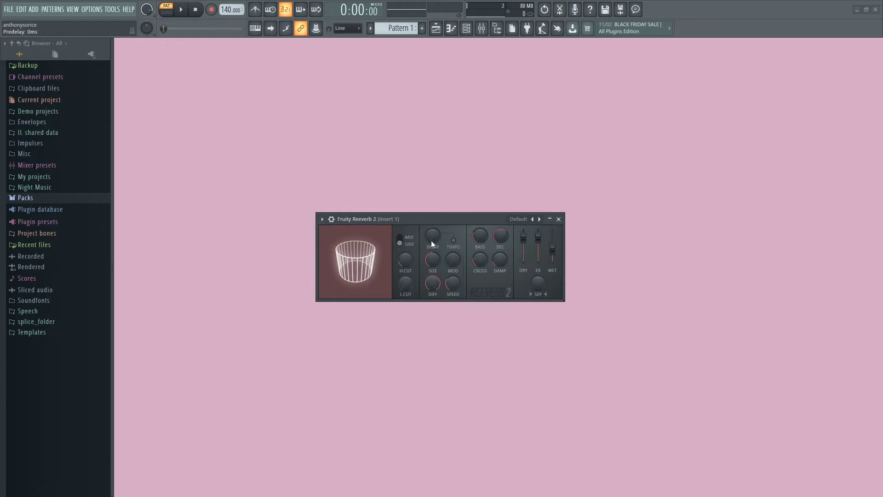
{"action": "mouse_move", "coordinate": [456, 219]}
{"action": "left_mouse_down"}
{"action": "mouse_move", "coordinate": [512, 217]}
{"action": "mouse_move", "coordinate": [447, 225]}
{"action": "left_mouse_up"}
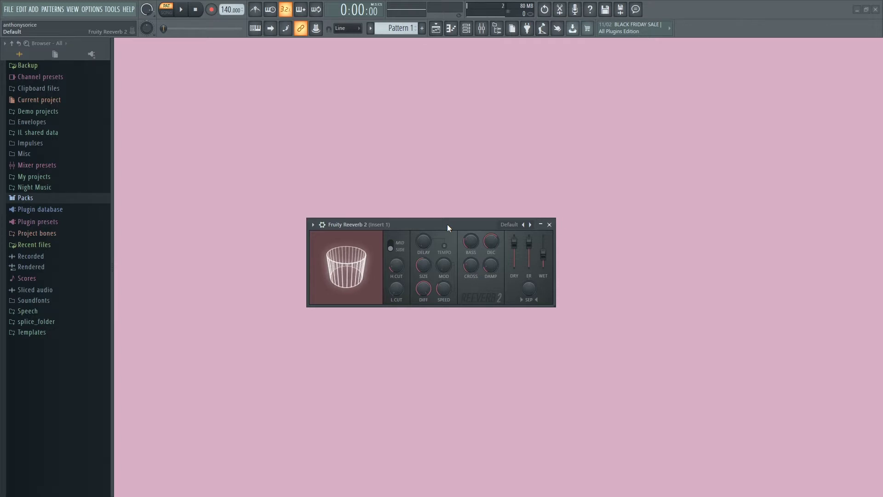
{"action": "left_click_drag", "start_coordinate": [448, 225], "coordinate": [446, 224]}
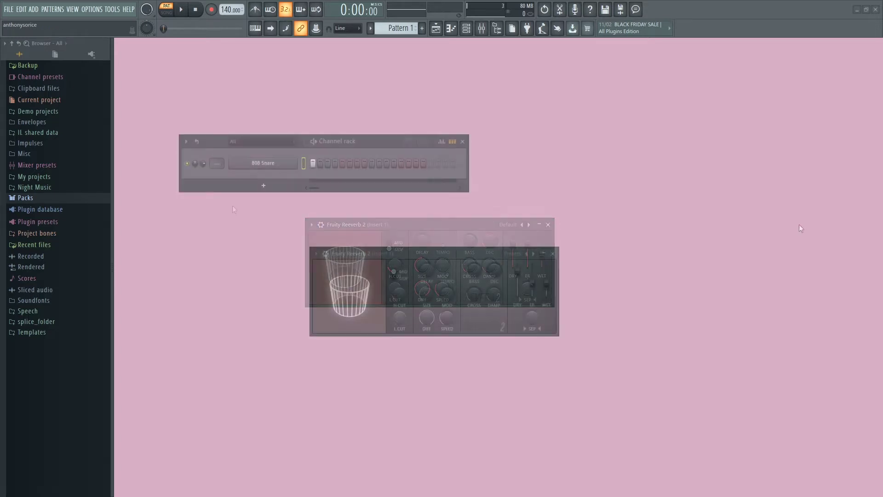
Step: Audition the 808 Snare sample in its channel settings and route the channel to mixer track 1
{"action": "left_click", "coordinate": [271, 164]}
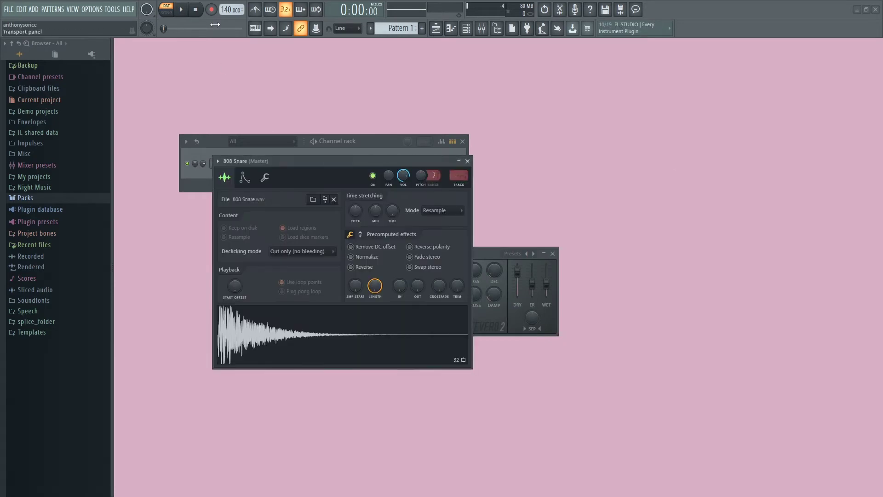
{"action": "left_click", "coordinate": [309, 350]}
{"action": "left_click", "coordinate": [467, 160]}
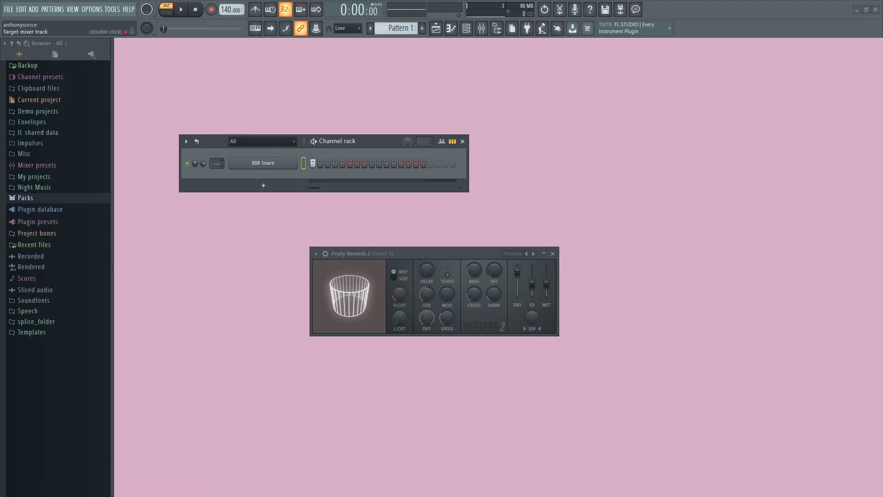
{"action": "left_click_drag", "start_coordinate": [217, 166], "coordinate": [217, 161]}
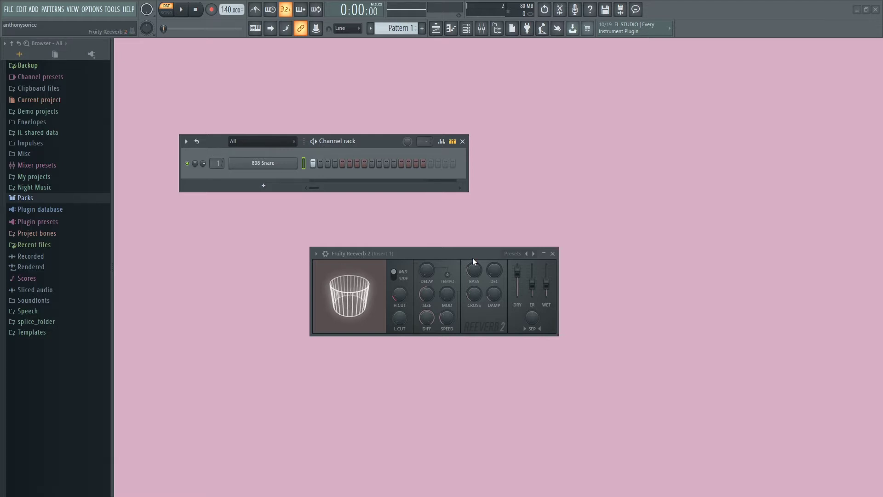
Step: Load Fruity Reeverb 2 into the first effect slot of mixer Insert 8 and close its window
{"action": "key", "text": "F9"}
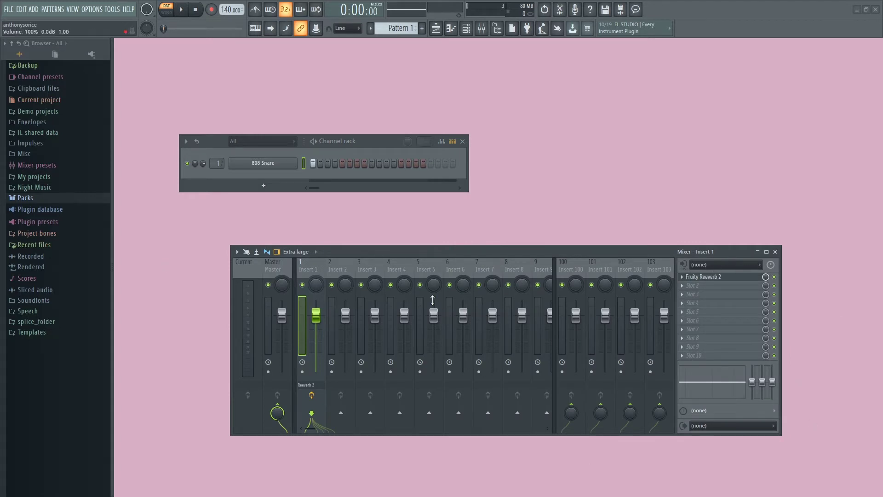
{"action": "left_click", "coordinate": [482, 273]}
{"action": "left_click", "coordinate": [437, 268]}
{"action": "left_click", "coordinate": [463, 270]}
{"action": "left_click", "coordinate": [510, 265]}
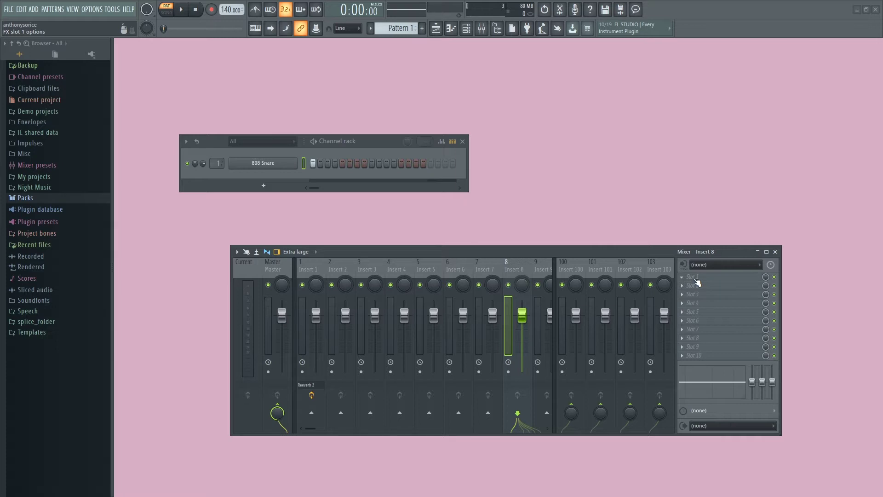
{"action": "left_click", "coordinate": [697, 279]}
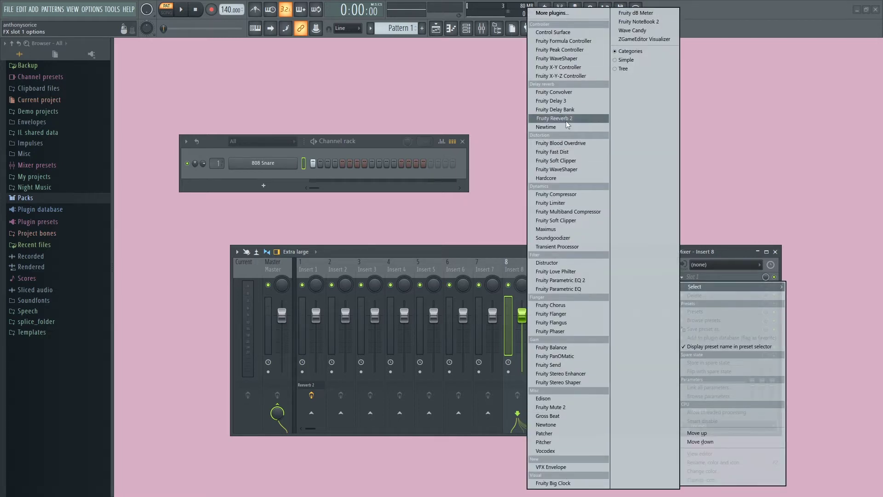
{"action": "left_click", "coordinate": [578, 121]}
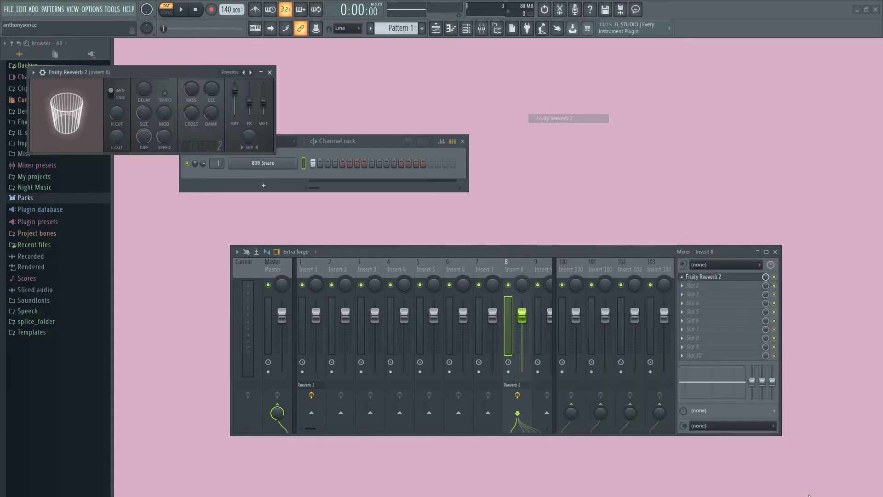
{"action": "left_click", "coordinate": [270, 73]}
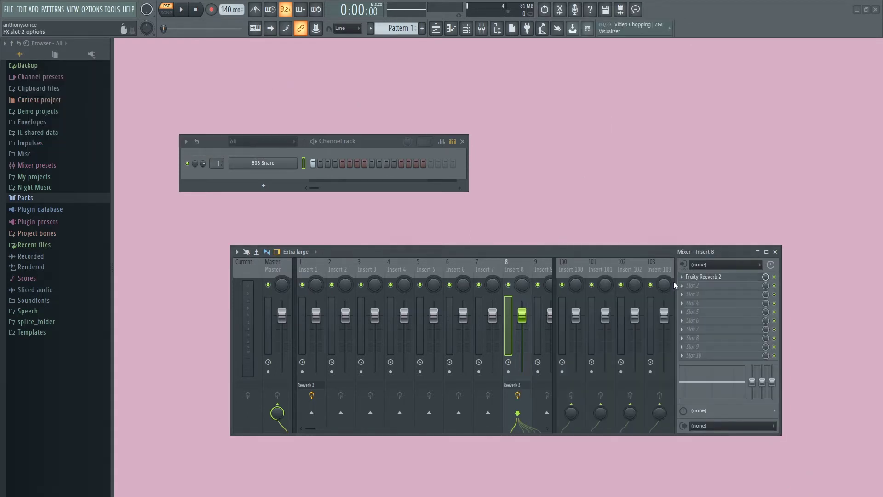
Step: Delete Fruity Reeverb 2 from the first effect slot of Insert 8
{"action": "left_click", "coordinate": [683, 277]}
{"action": "left_click", "coordinate": [694, 289]}
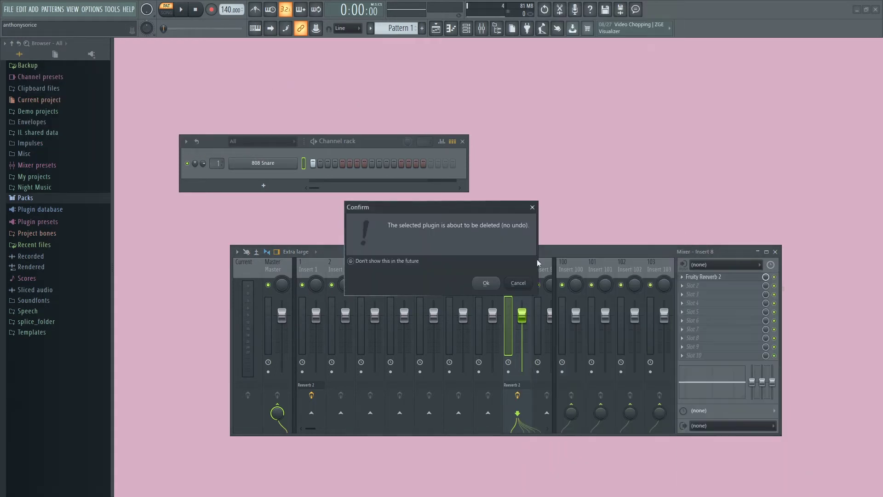
{"action": "left_click", "coordinate": [487, 283]}
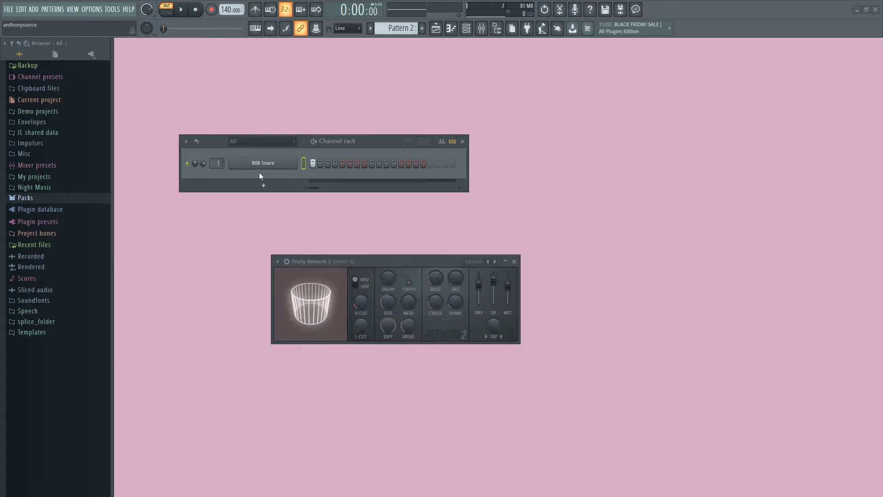
Step: Audition the 808 Snare through the reverb on Insert 1 from its channel settings
{"action": "left_click", "coordinate": [260, 163]}
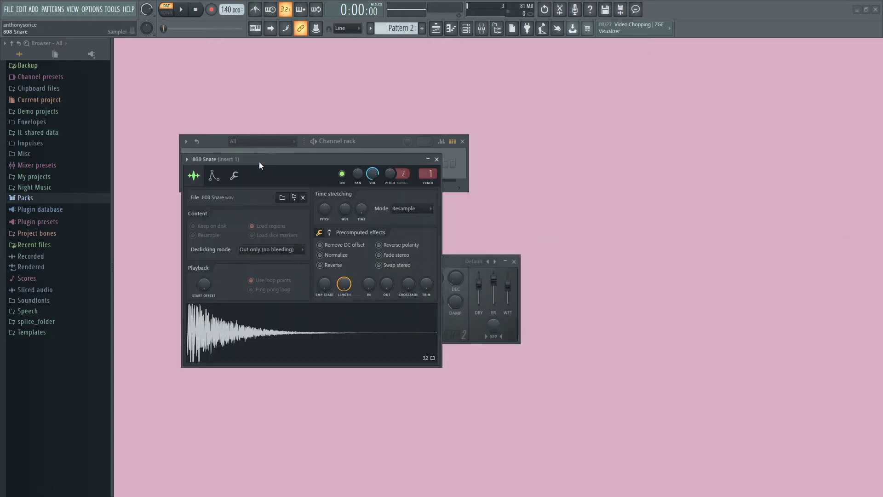
{"action": "left_click", "coordinate": [313, 346]}
{"action": "left_click", "coordinate": [297, 327]}
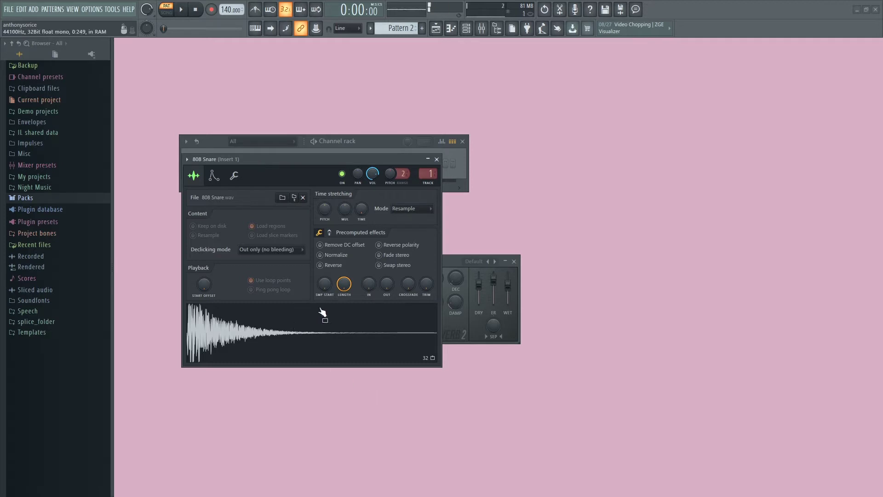
{"action": "left_click", "coordinate": [436, 159]}
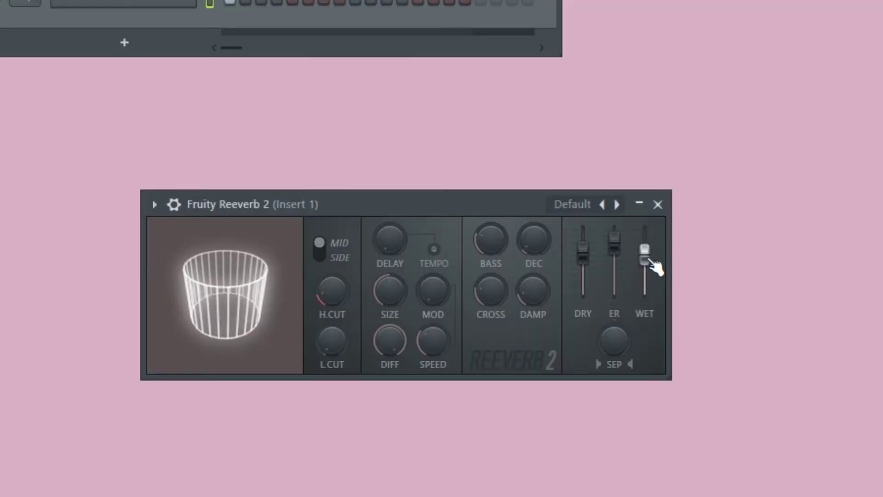
Step: Set the reverb output fully wet, with the Wet level at maximum and the Dry level at minimum
{"action": "mouse_move", "coordinate": [588, 261]}
{"action": "left_mouse_down"}
{"action": "mouse_move", "coordinate": [588, 292]}
{"action": "mouse_move", "coordinate": [584, 261]}
{"action": "left_mouse_up"}
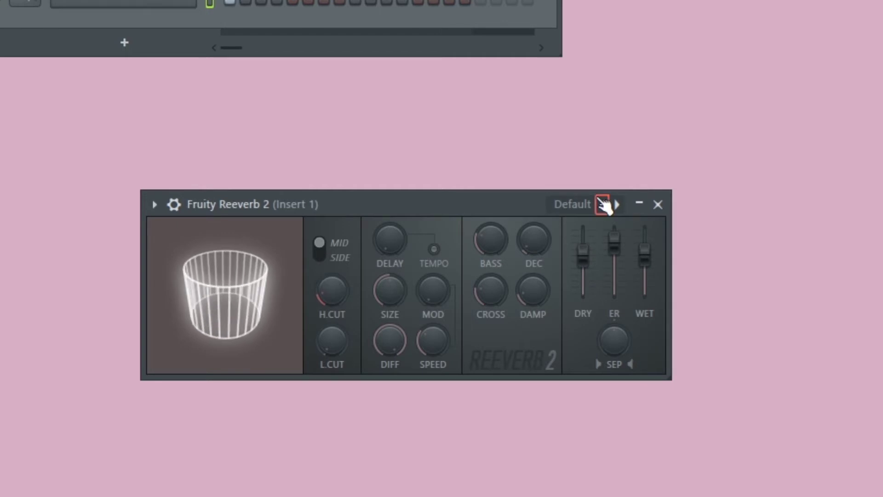
{"action": "left_click_drag", "start_coordinate": [644, 251], "coordinate": [644, 263]}
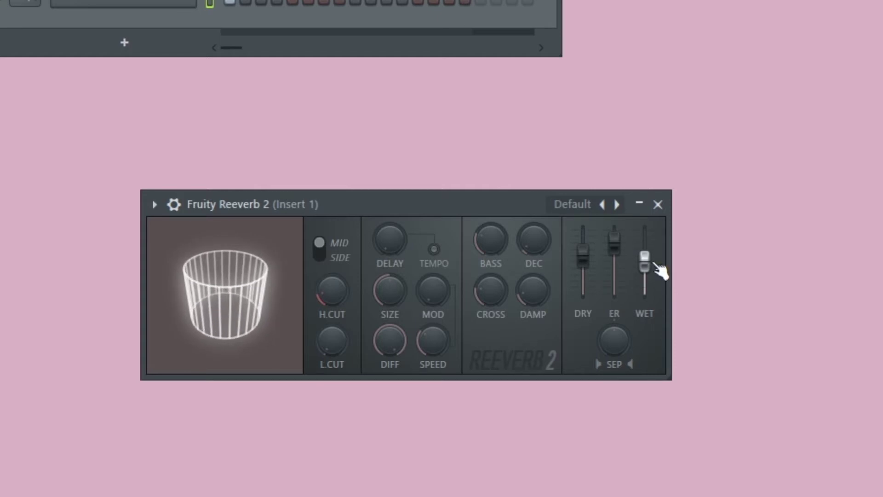
{"action": "left_click_drag", "start_coordinate": [644, 258], "coordinate": [644, 229]}
{"action": "left_click_drag", "start_coordinate": [583, 255], "coordinate": [583, 294]}
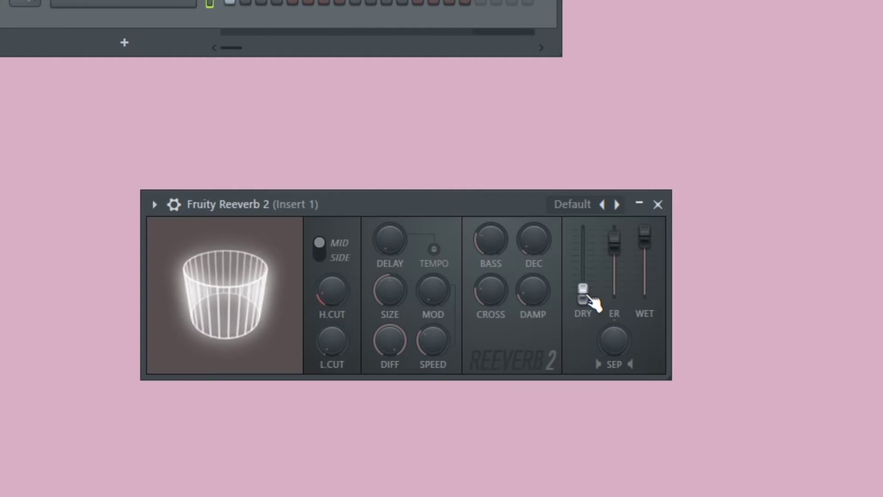
Step: Set the reverb output fully dry, with the Wet level at minimum and the Dry level at maximum
{"action": "left_click_drag", "start_coordinate": [644, 235], "coordinate": [644, 290]}
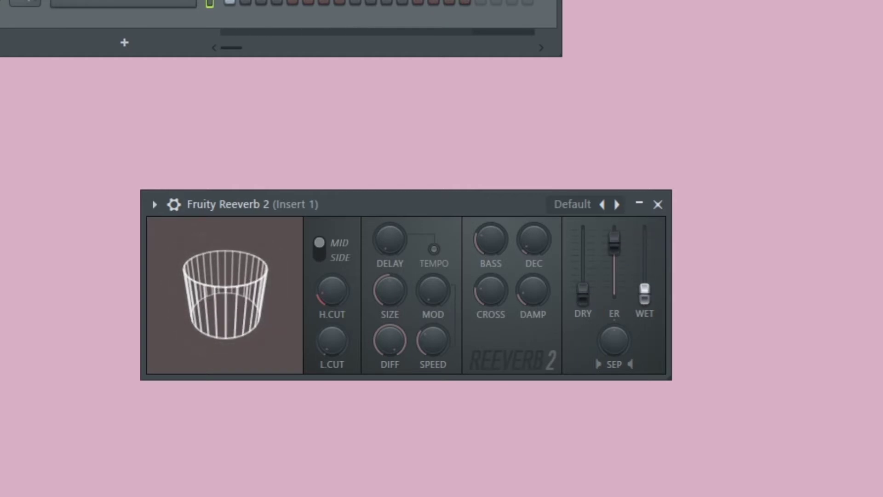
{"action": "left_click_drag", "start_coordinate": [583, 293], "coordinate": [583, 229]}
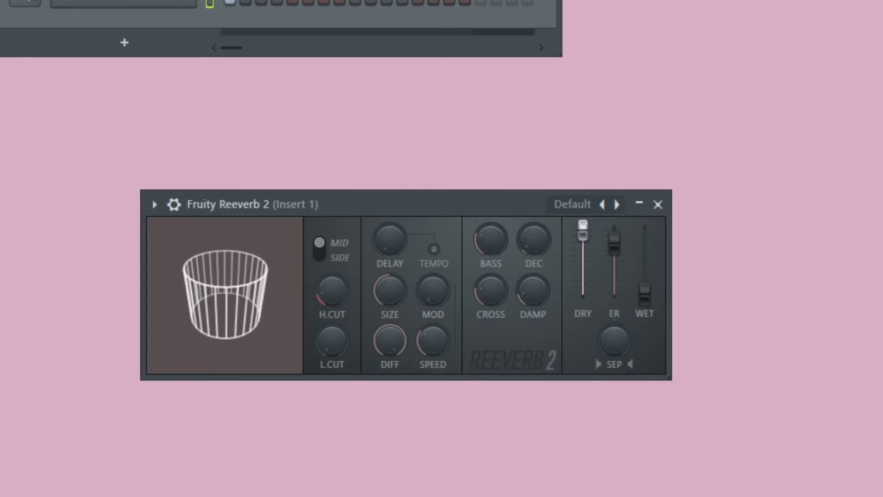
Step: Blend a high Dry level with a small amount of Wet and play back the snare
{"action": "left_click_drag", "start_coordinate": [583, 230], "coordinate": [583, 248]}
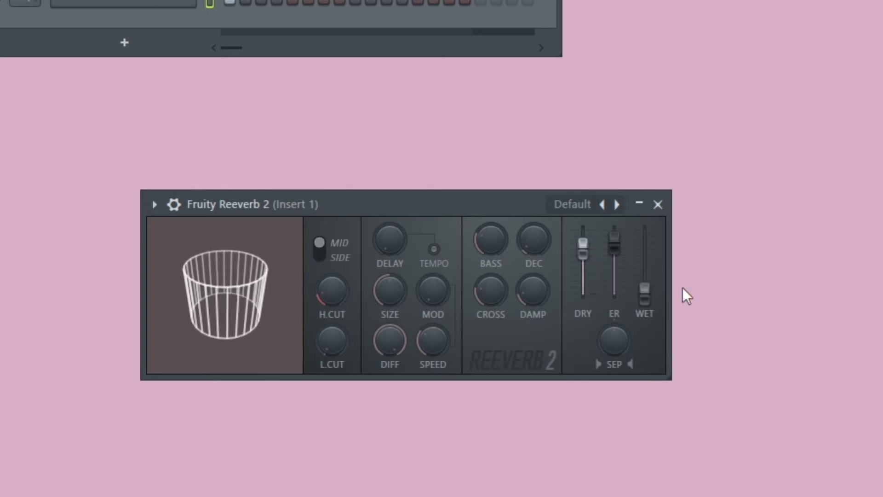
{"action": "left_click_drag", "start_coordinate": [645, 289], "coordinate": [644, 279]}
{"action": "left_click_drag", "start_coordinate": [586, 257], "coordinate": [586, 252]}
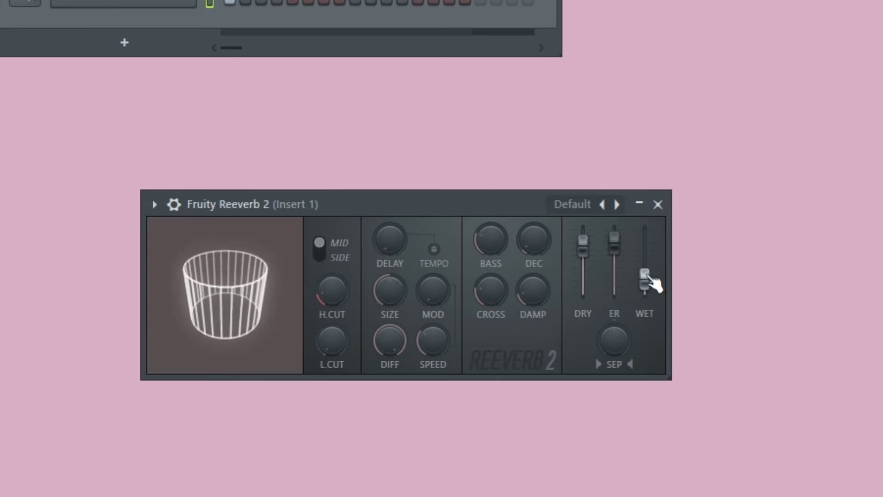
{"action": "left_click_drag", "start_coordinate": [645, 279], "coordinate": [651, 276]}
{"action": "key", "text": "space"}
{"action": "key", "text": "space"}
{"action": "key", "text": "space"}
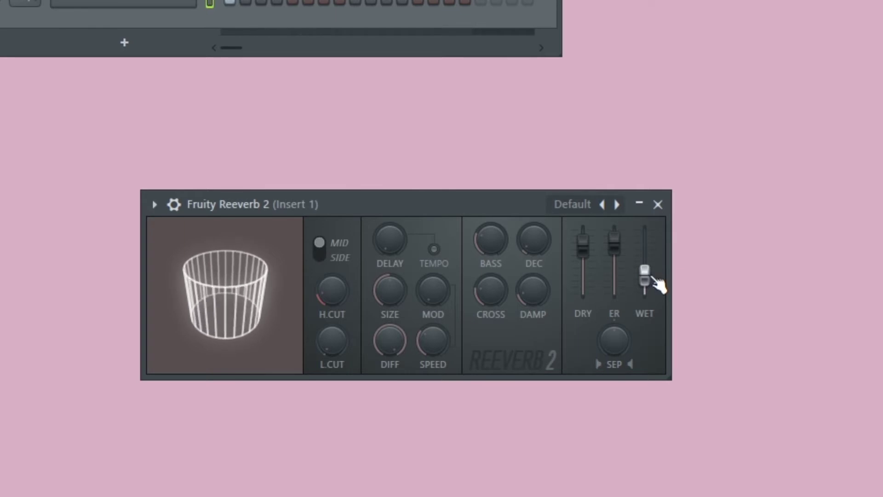
{"action": "left_click_drag", "start_coordinate": [661, 285], "coordinate": [643, 278]}
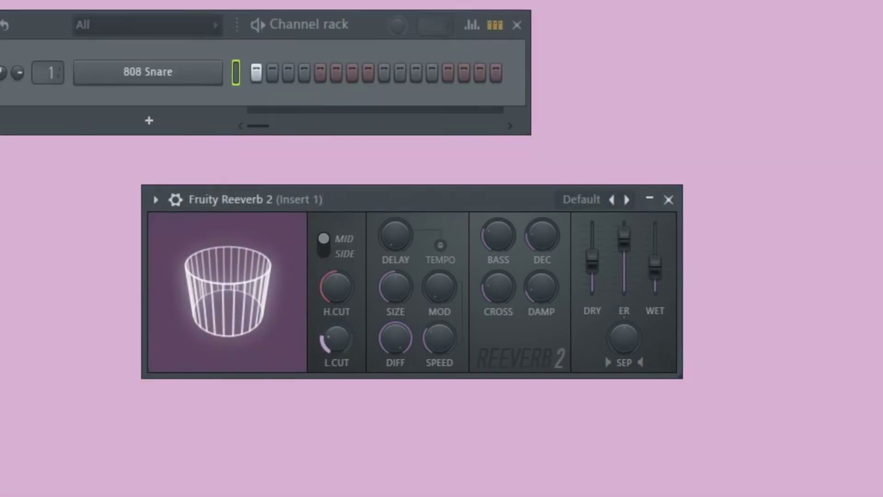
Step: Raise the reverb's H.CUT and L.CUT knobs, and set the output to full Dry and minimum Wet
{"action": "left_click_drag", "start_coordinate": [335, 290], "coordinate": [335, 262]}
{"action": "left_click_drag", "start_coordinate": [324, 337], "coordinate": [325, 311]}
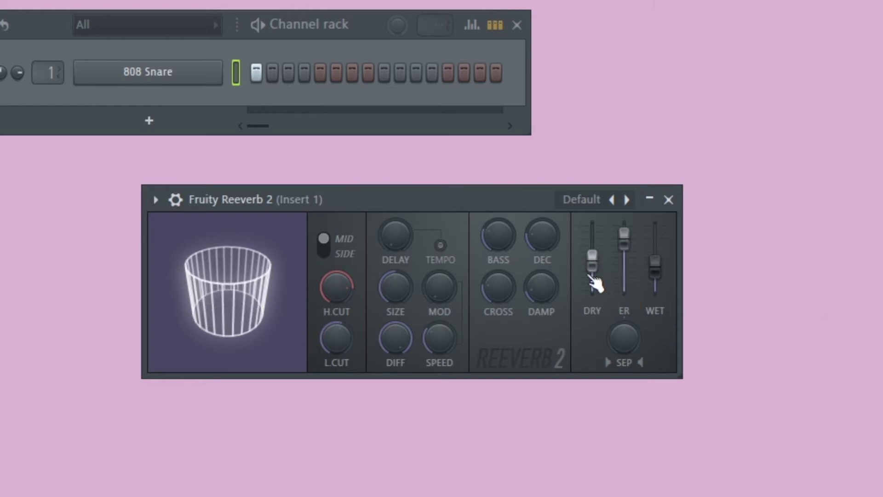
{"action": "left_click_drag", "start_coordinate": [594, 282], "coordinate": [594, 240]}
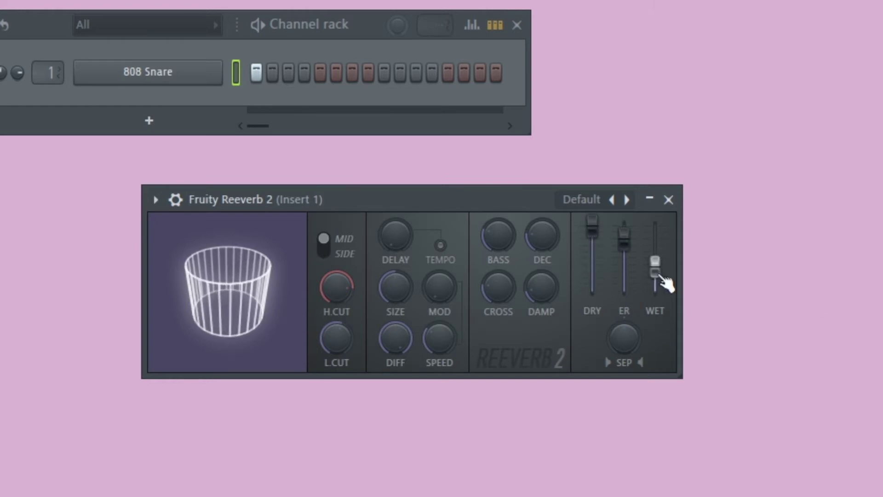
{"action": "left_click_drag", "start_coordinate": [658, 271], "coordinate": [658, 292]}
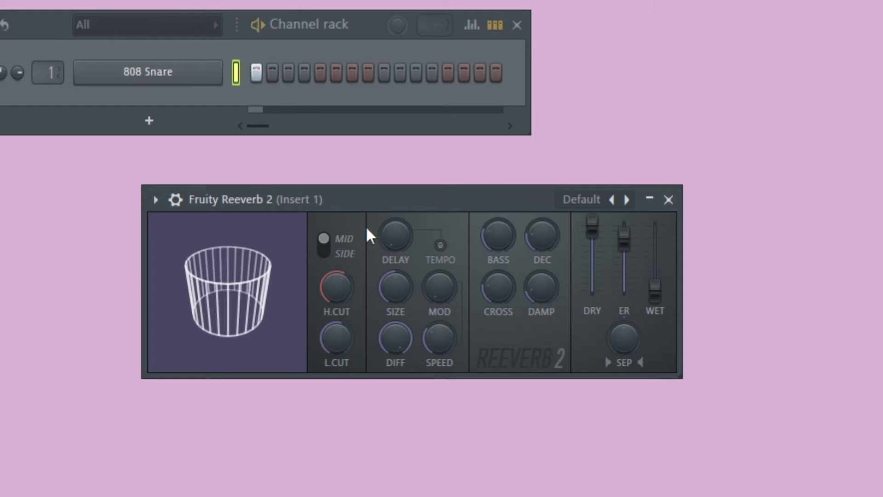
Step: Narrow the reverb's frequency range by raising L.CUT and lowering H.CUT, and set the output to minimum Dry and full Wet
{"action": "left_click_drag", "start_coordinate": [340, 336], "coordinate": [346, 335]}
{"action": "left_click_drag", "start_coordinate": [344, 297], "coordinate": [341, 342]}
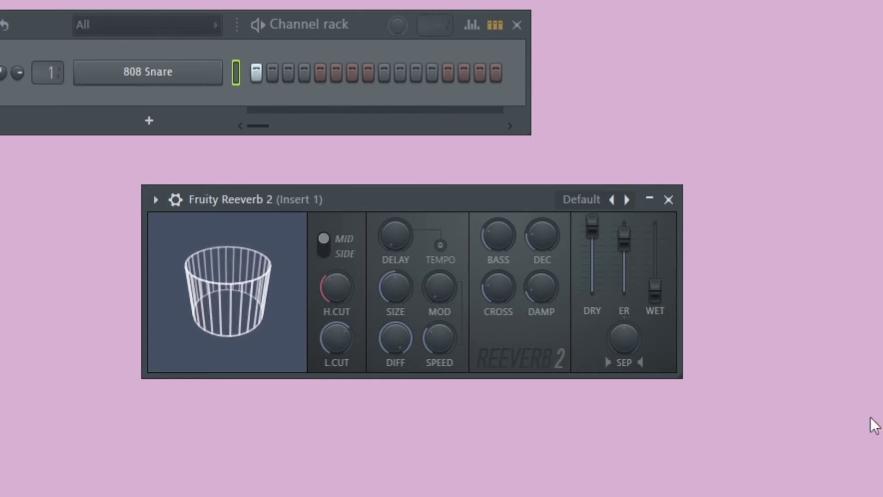
{"action": "left_click_drag", "start_coordinate": [594, 230], "coordinate": [594, 295]}
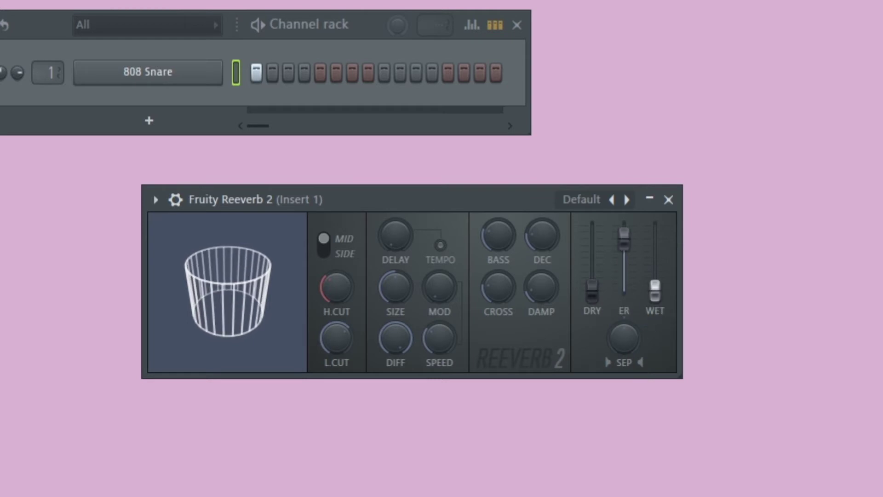
{"action": "left_click_drag", "start_coordinate": [655, 286], "coordinate": [655, 221]}
Step: Turn the reverb's L.CUT knob down to its minimum and lower the H.CUT knob
{"action": "mouse_move", "coordinate": [336, 339]}
{"action": "left_mouse_down"}
{"action": "mouse_move", "coordinate": [336, 361]}
{"action": "mouse_move", "coordinate": [335, 344]}
{"action": "left_mouse_up"}
{"action": "left_click_drag", "start_coordinate": [331, 295], "coordinate": [332, 306]}
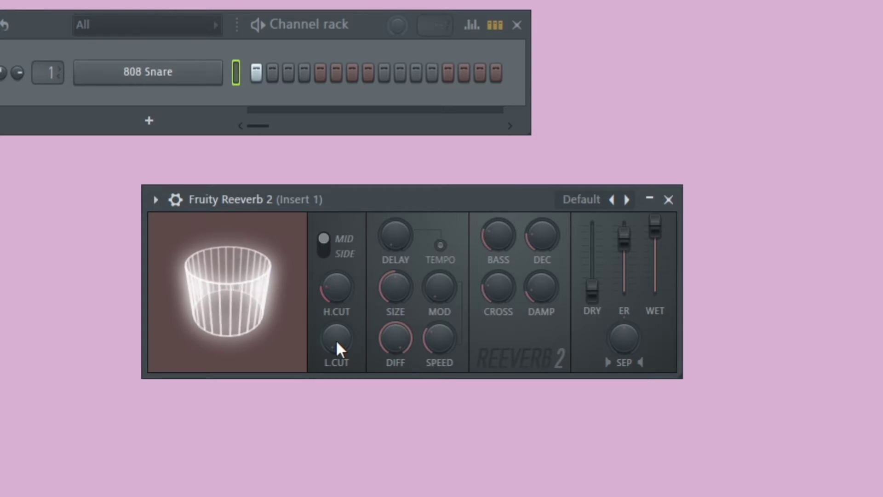
{"action": "mouse_move", "coordinate": [341, 346]}
{"action": "left_mouse_down"}
{"action": "mouse_move", "coordinate": [340, 329]}
{"action": "mouse_move", "coordinate": [338, 335]}
{"action": "left_mouse_up"}
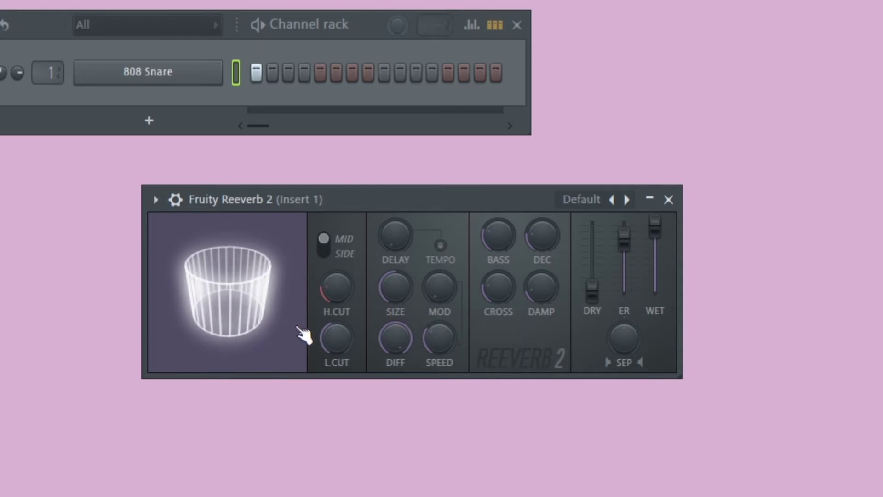
{"action": "mouse_move", "coordinate": [335, 339]}
{"action": "left_mouse_down"}
{"action": "mouse_move", "coordinate": [335, 324]}
{"action": "mouse_move", "coordinate": [335, 339]}
{"action": "left_mouse_up"}
Step: Turn the reverb's H.CUT knob up to its maximum
{"action": "left_click_drag", "start_coordinate": [347, 294], "coordinate": [339, 266]}
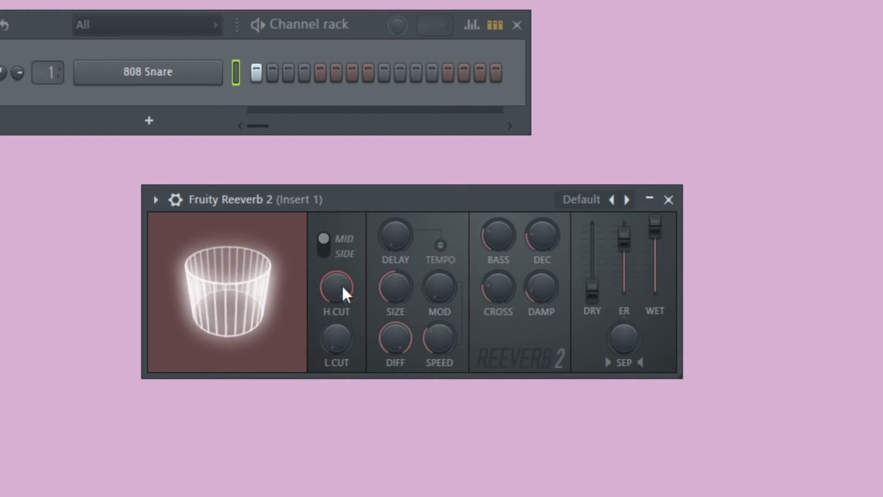
{"action": "left_click_drag", "start_coordinate": [346, 280], "coordinate": [346, 266]}
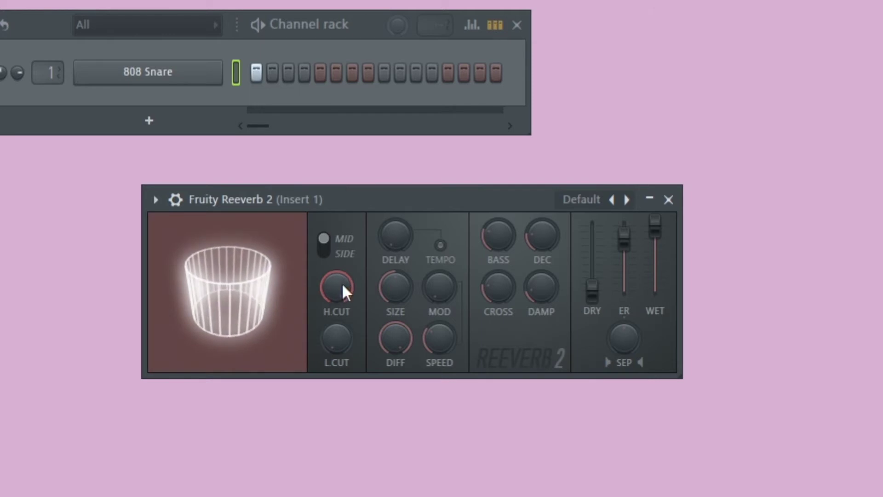
{"action": "left_click_drag", "start_coordinate": [343, 285], "coordinate": [342, 276]}
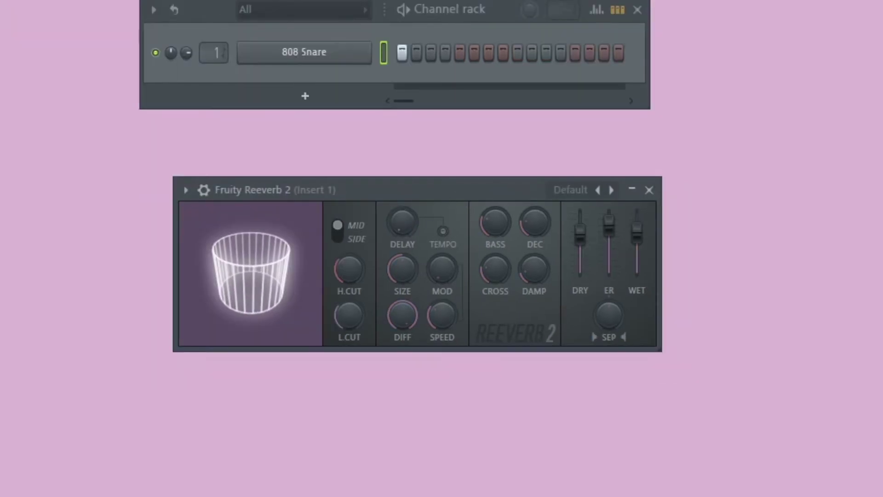
Step: Try the reverb's Delay knob at its minimum and set it slightly above that
{"action": "mouse_move", "coordinate": [406, 223]}
{"action": "left_mouse_down"}
{"action": "mouse_move", "coordinate": [406, 195]}
{"action": "mouse_move", "coordinate": [406, 211]}
{"action": "left_mouse_up"}
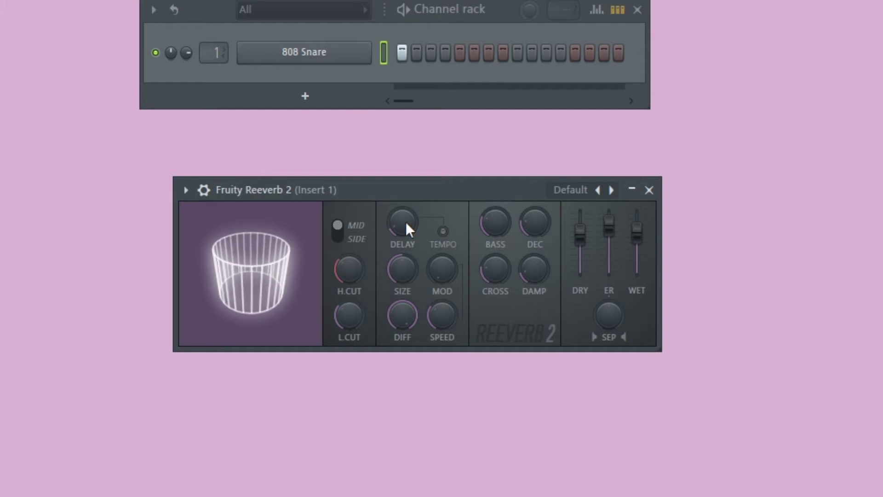
{"action": "left_click_drag", "start_coordinate": [406, 224], "coordinate": [406, 241]}
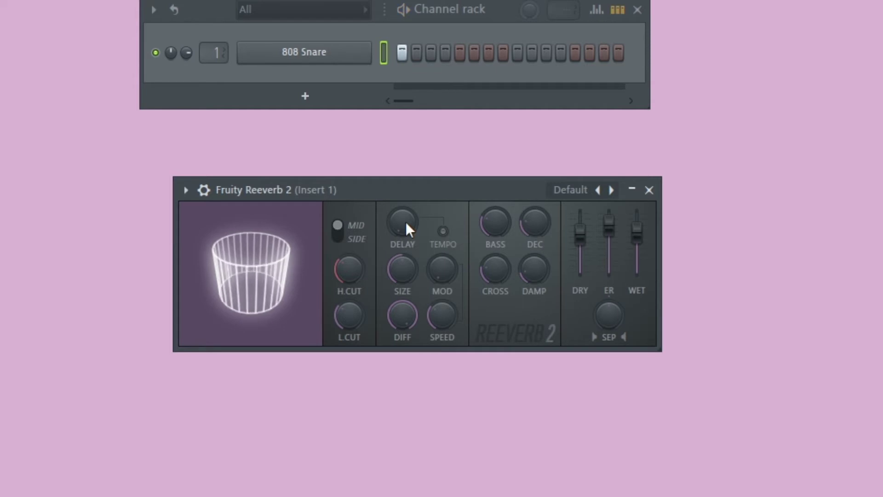
{"action": "left_click_drag", "start_coordinate": [405, 222], "coordinate": [406, 222]}
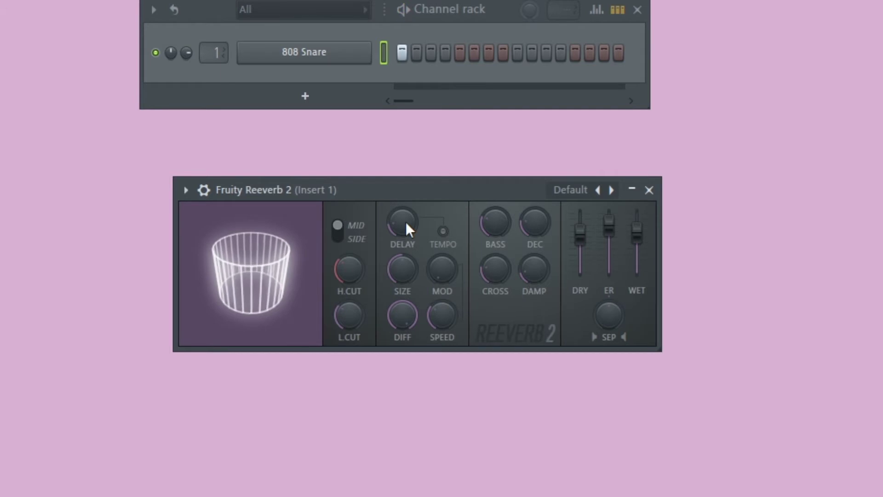
Step: Turn on tempo sync for the reverb's Delay and raise the Delay knob in stages while auditioning the snare
{"action": "left_click_drag", "start_coordinate": [406, 222], "coordinate": [406, 211]}
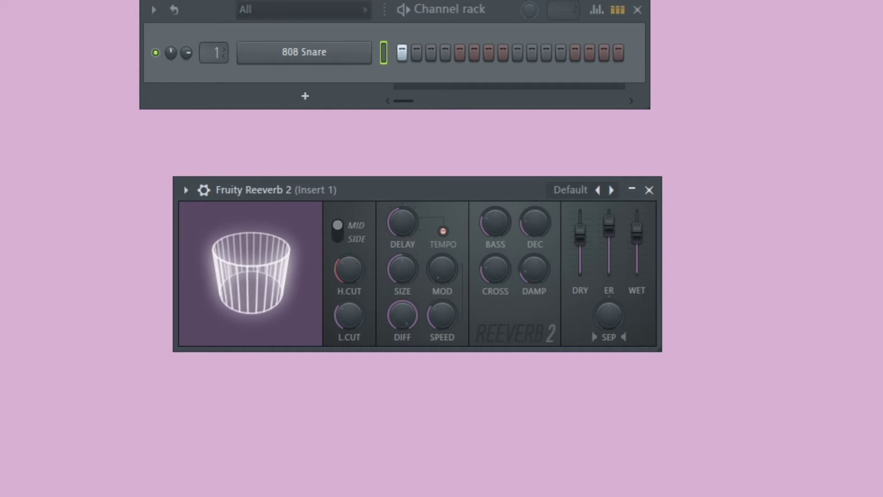
{"action": "left_click_drag", "start_coordinate": [402, 222], "coordinate": [402, 207]}
{"action": "key", "text": "space"}
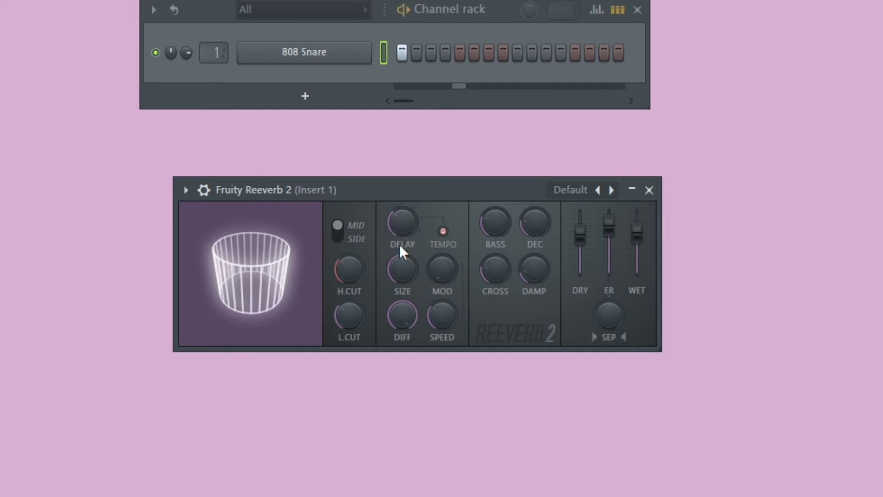
{"action": "left_click_drag", "start_coordinate": [398, 234], "coordinate": [398, 225]}
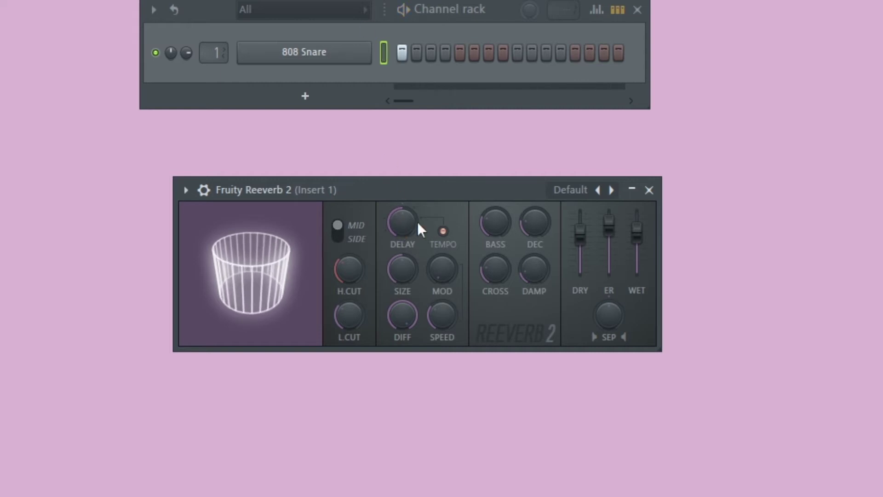
{"action": "mouse_move", "coordinate": [390, 212]}
{"action": "left_mouse_down"}
{"action": "mouse_move", "coordinate": [390, 193]}
{"action": "mouse_move", "coordinate": [390, 220]}
{"action": "mouse_move", "coordinate": [390, 172]}
{"action": "mouse_move", "coordinate": [390, 213]}
{"action": "left_mouse_up"}
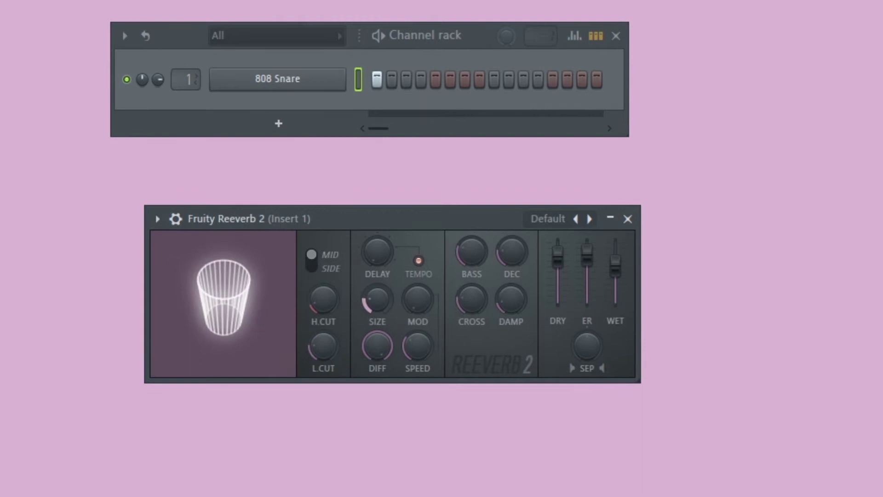
Step: Audition the snare with the reverb's Size at its maximum and turn the Size knob back down
{"action": "left_click_drag", "start_coordinate": [396, 276], "coordinate": [396, 248]}
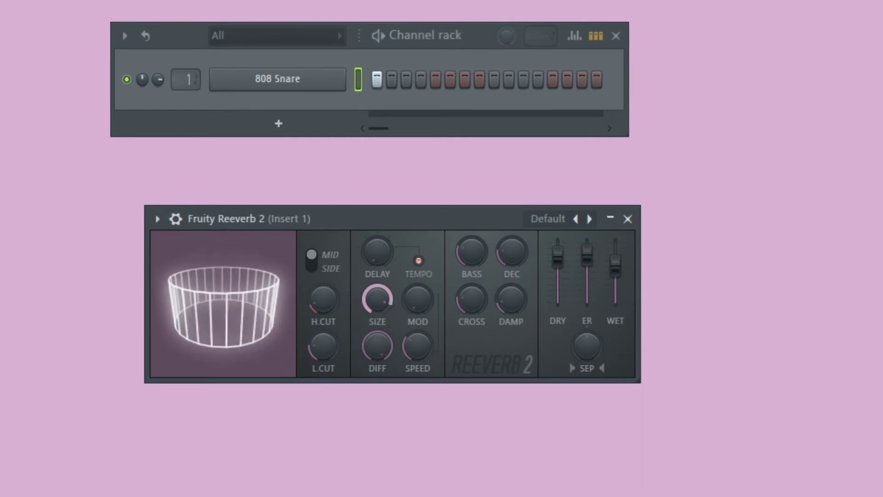
{"action": "left_click_drag", "start_coordinate": [377, 299], "coordinate": [378, 281]}
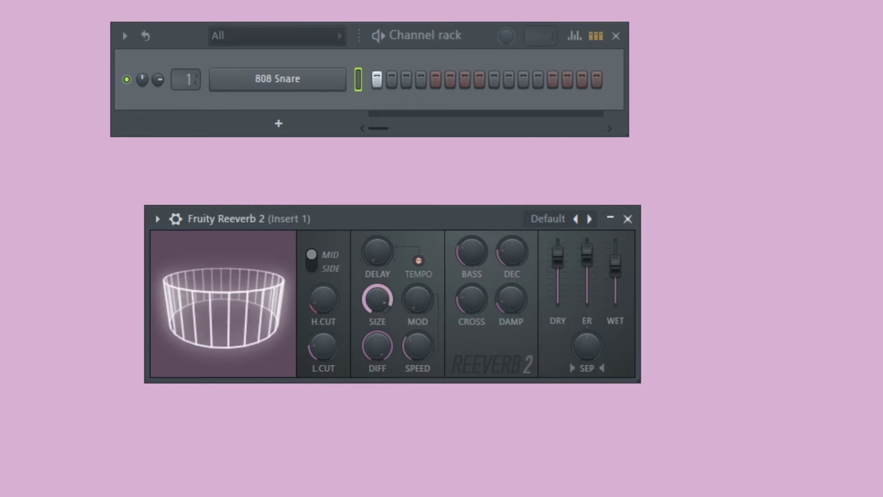
{"action": "left_click_drag", "start_coordinate": [377, 299], "coordinate": [377, 319]}
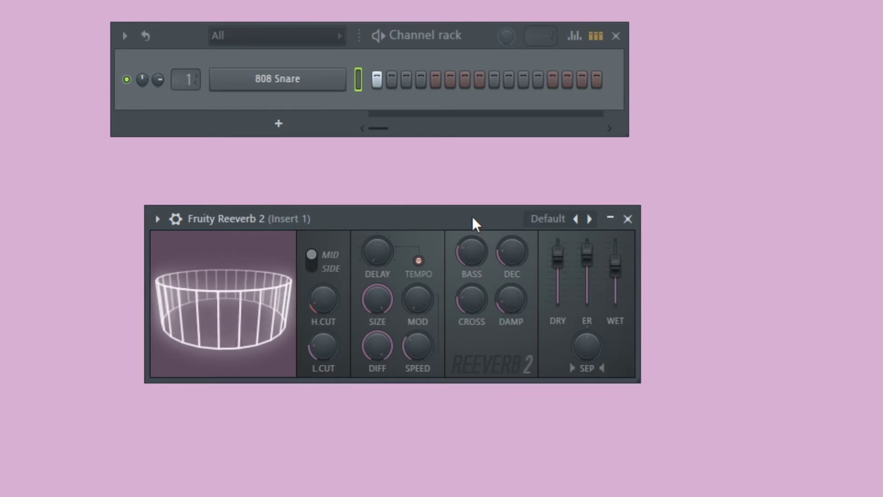
{"action": "key", "text": "space"}
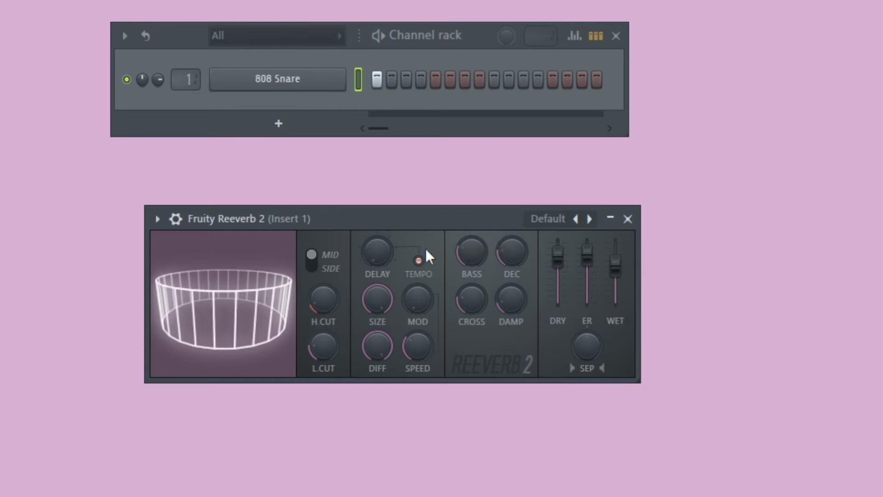
{"action": "left_click_drag", "start_coordinate": [380, 284], "coordinate": [381, 352]}
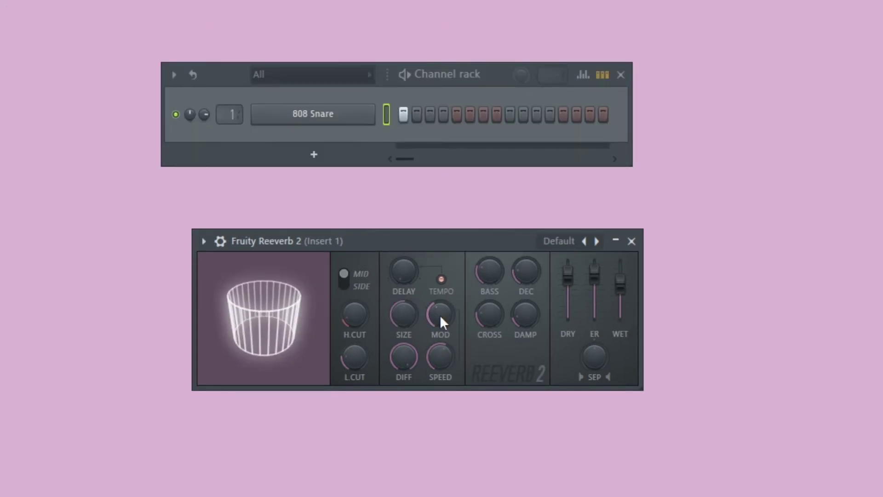
Step: Turn the reverb's Size and Mod knobs down to their minimum
{"action": "left_click_drag", "start_coordinate": [443, 321], "coordinate": [442, 315]}
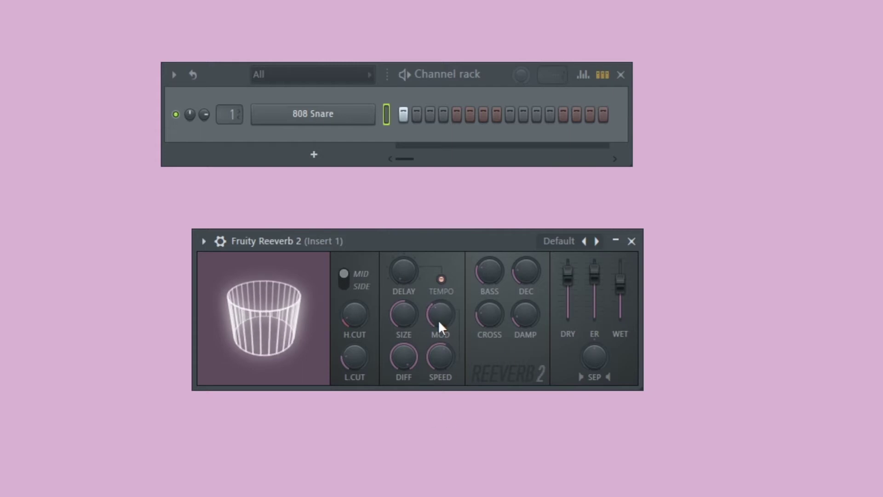
{"action": "left_click_drag", "start_coordinate": [406, 319], "coordinate": [406, 356]}
{"action": "left_click_drag", "start_coordinate": [446, 307], "coordinate": [446, 345]}
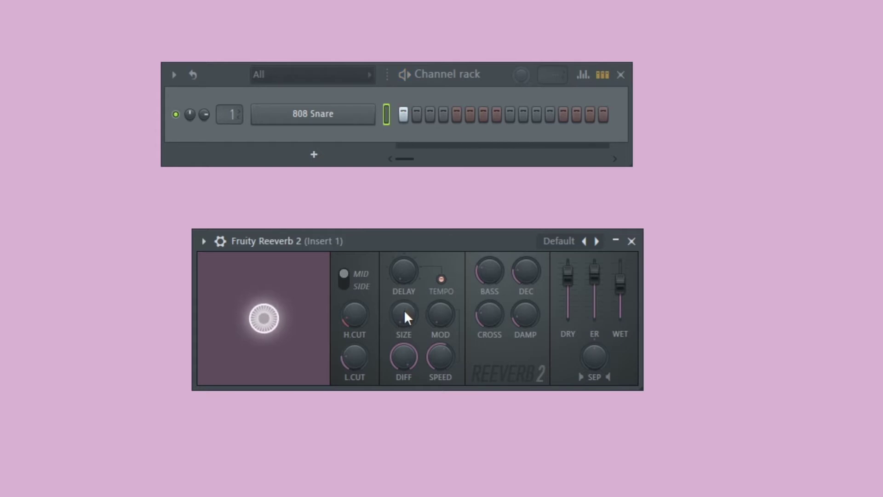
Step: Raise the reverb's Mod knob in stages up to its maximum while auditioning the snare pattern
{"action": "left_click_drag", "start_coordinate": [438, 317], "coordinate": [437, 305]}
{"action": "key", "text": "space"}
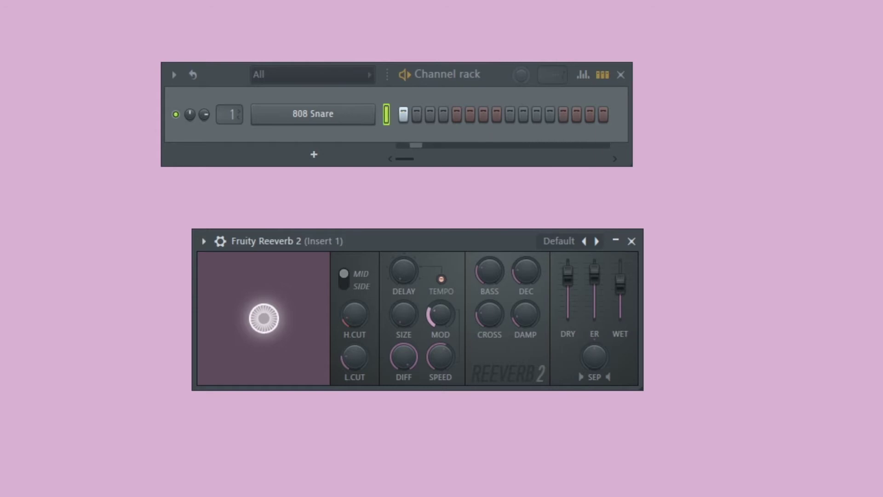
{"action": "key", "text": "space"}
{"action": "left_click_drag", "start_coordinate": [432, 311], "coordinate": [431, 282]}
{"action": "left_click_drag", "start_coordinate": [431, 312], "coordinate": [432, 303]}
{"action": "left_click_drag", "start_coordinate": [432, 313], "coordinate": [431, 301]}
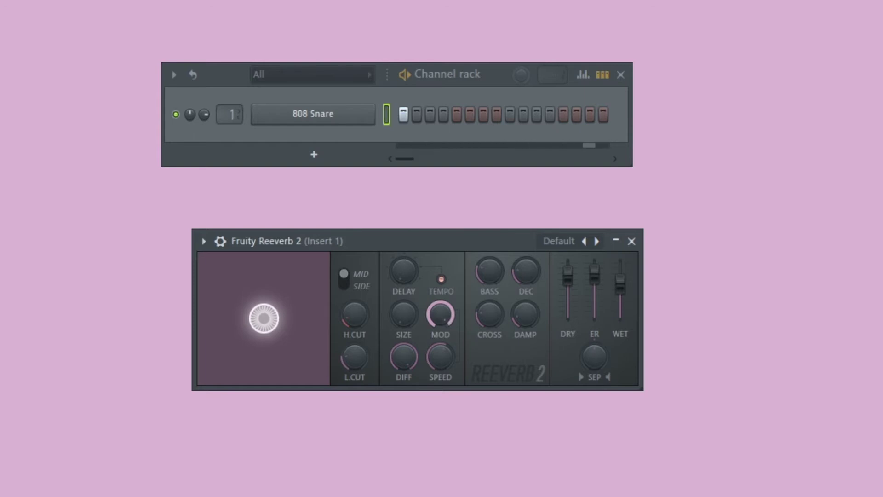
Step: Try lower and higher settings of the reverb's modulation Speed knob
{"action": "left_click_drag", "start_coordinate": [439, 315], "coordinate": [442, 368]}
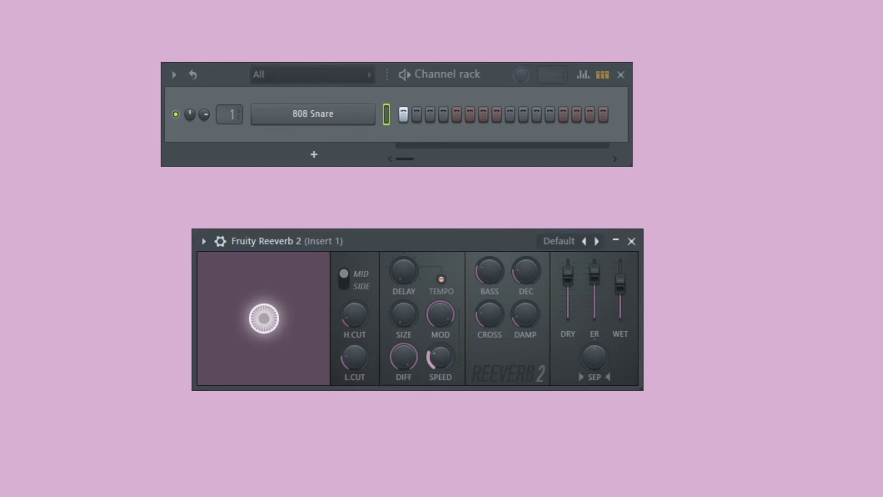
{"action": "left_click_drag", "start_coordinate": [443, 368], "coordinate": [442, 357]}
{"action": "left_click_drag", "start_coordinate": [443, 356], "coordinate": [442, 368]}
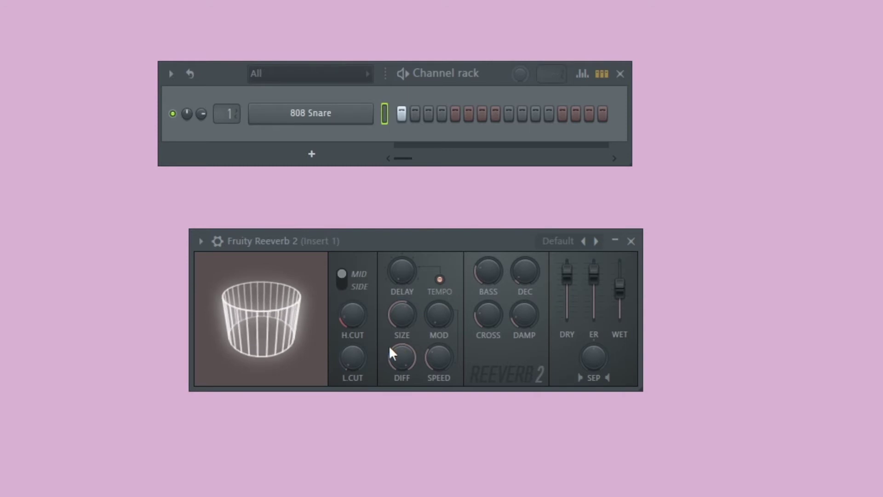
Step: Compare lower settings of the reverb's Diff knob with its maximum, and play the snare at maximum Diff
{"action": "left_click_drag", "start_coordinate": [390, 354], "coordinate": [390, 327]}
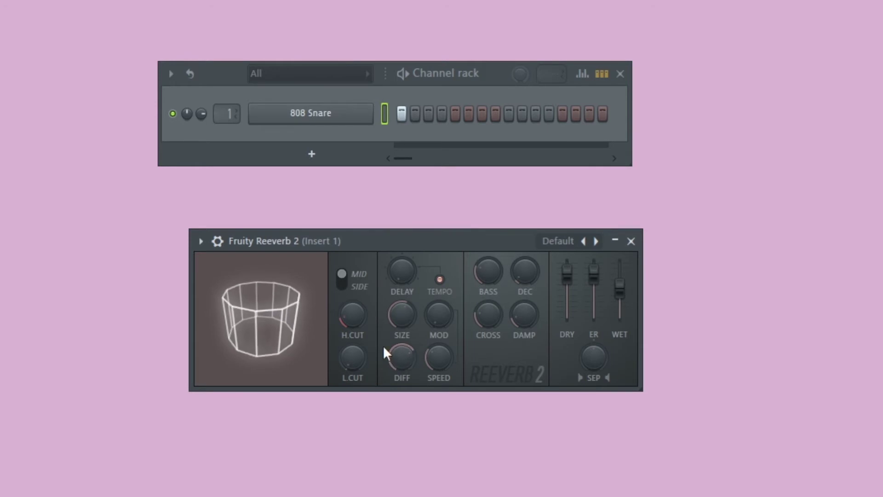
{"action": "mouse_move", "coordinate": [415, 361]}
{"action": "left_mouse_down"}
{"action": "mouse_move", "coordinate": [416, 379]}
{"action": "mouse_move", "coordinate": [415, 347]}
{"action": "left_mouse_up"}
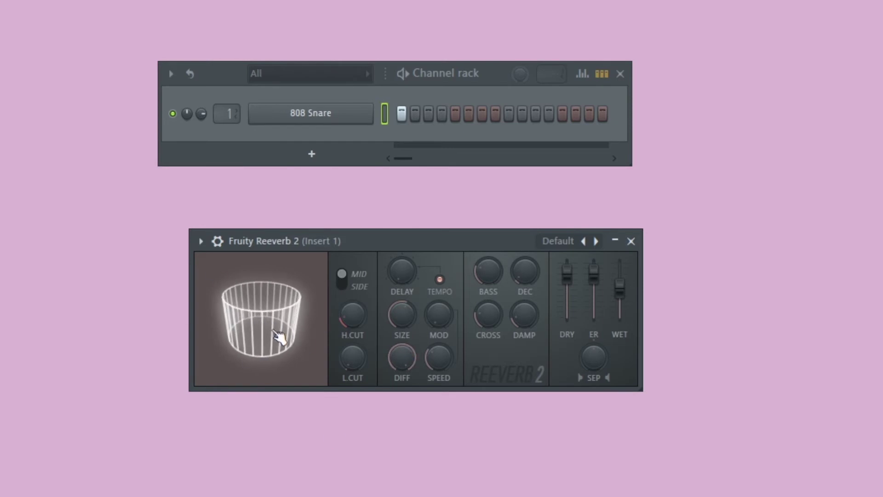
{"action": "left_click_drag", "start_coordinate": [415, 347], "coordinate": [416, 380]}
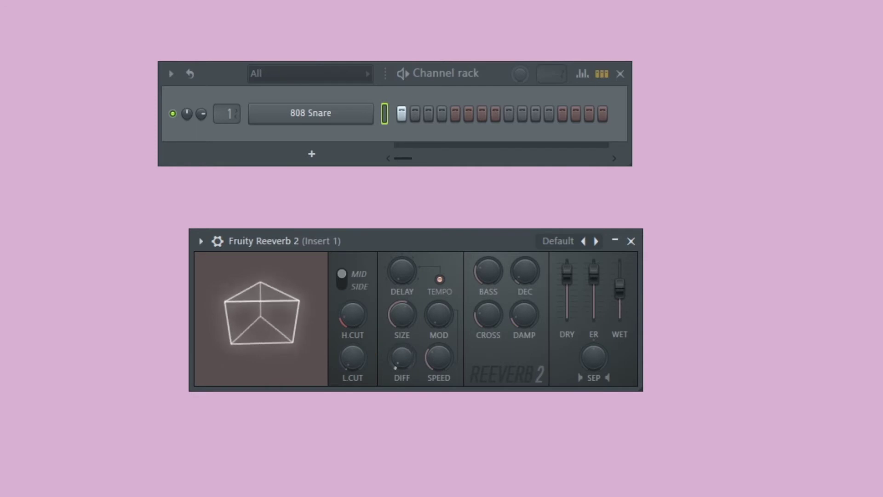
{"action": "left_click_drag", "start_coordinate": [402, 358], "coordinate": [402, 339]}
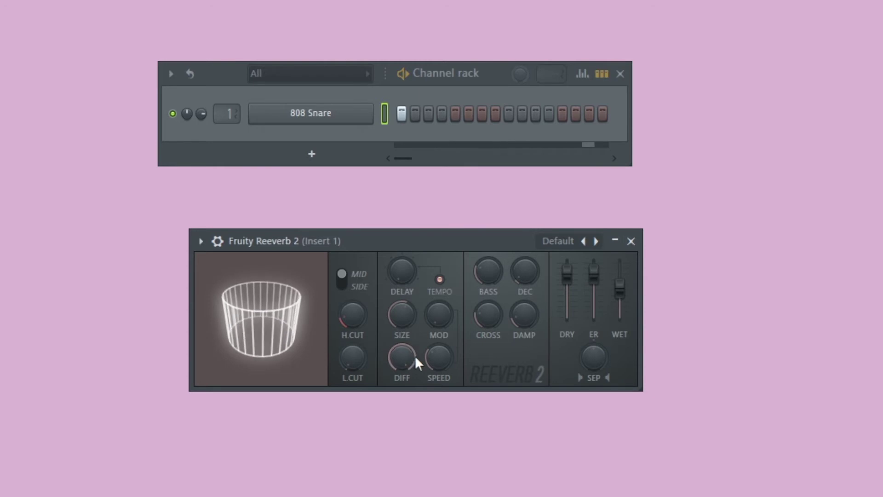
{"action": "key", "text": "space"}
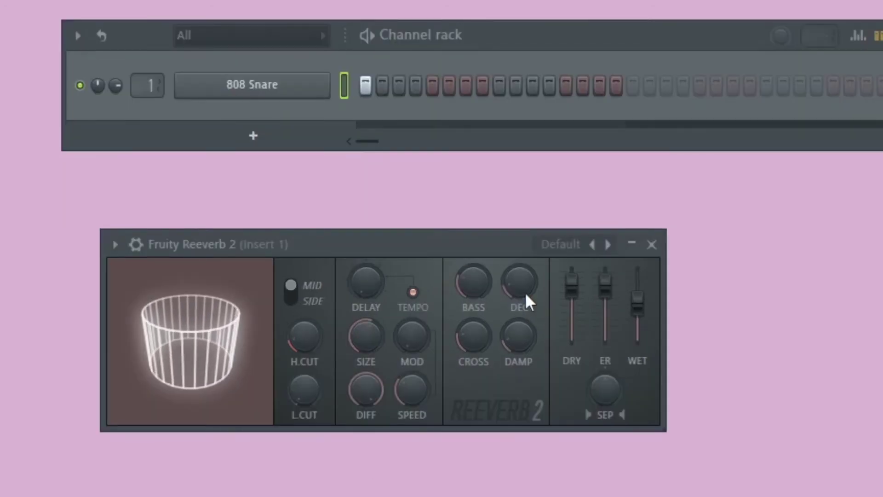
Step: Try several settings of the reverb's DEC knob, including a decay time of 4.0 sec
{"action": "mouse_move", "coordinate": [525, 295]}
{"action": "left_mouse_down"}
{"action": "mouse_move", "coordinate": [526, 283]}
{"action": "mouse_move", "coordinate": [518, 304]}
{"action": "left_mouse_up"}
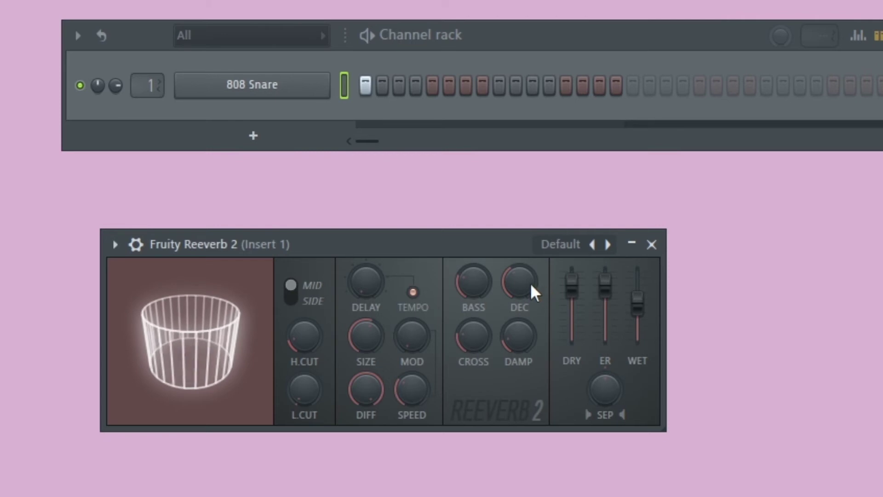
{"action": "left_click_drag", "start_coordinate": [519, 281], "coordinate": [522, 266]}
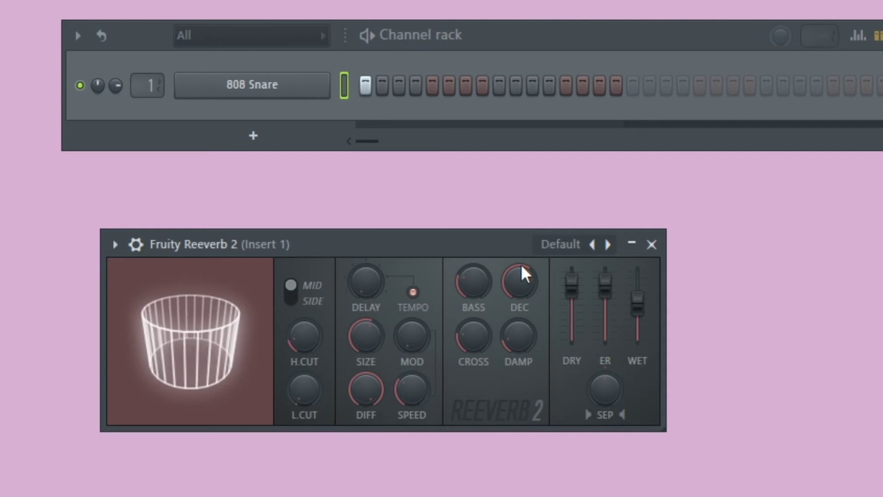
{"action": "mouse_move", "coordinate": [519, 281]}
{"action": "left_mouse_down"}
{"action": "mouse_move", "coordinate": [519, 299]}
{"action": "mouse_move", "coordinate": [514, 271]}
{"action": "left_mouse_up"}
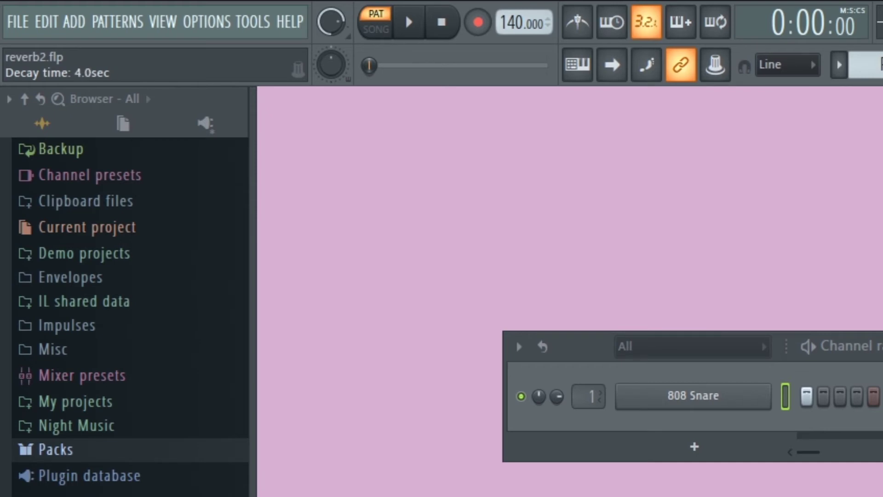
Step: Audition the snare with a short reverb decay and turn the DEC knob back up
{"action": "left_click_drag", "start_coordinate": [603, 321], "coordinate": [603, 330]}
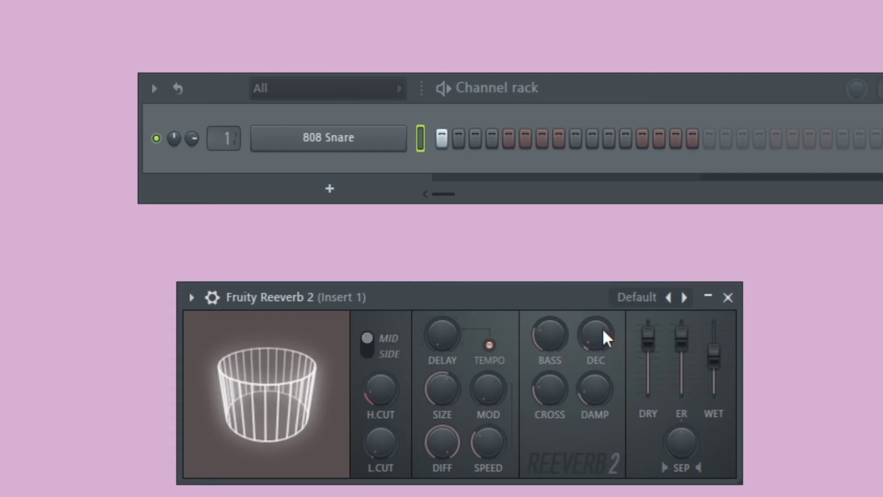
{"action": "key", "text": "space"}
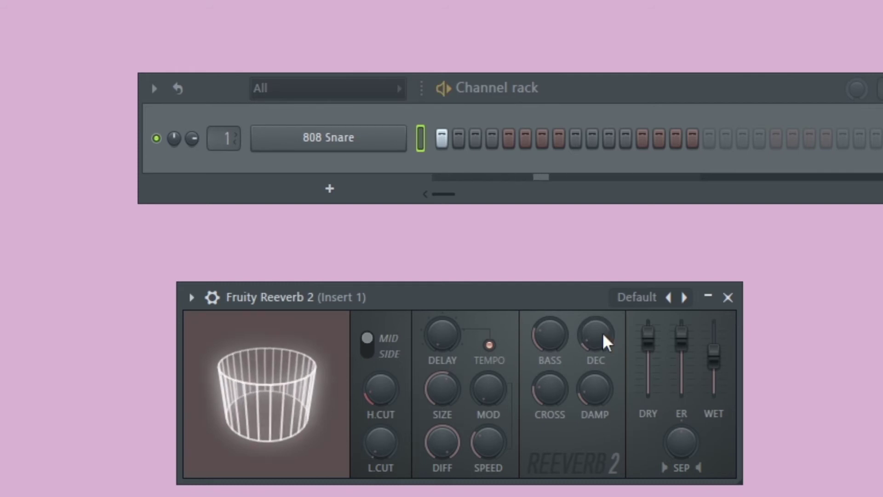
{"action": "key", "text": "space"}
{"action": "left_click_drag", "start_coordinate": [603, 332], "coordinate": [603, 315]}
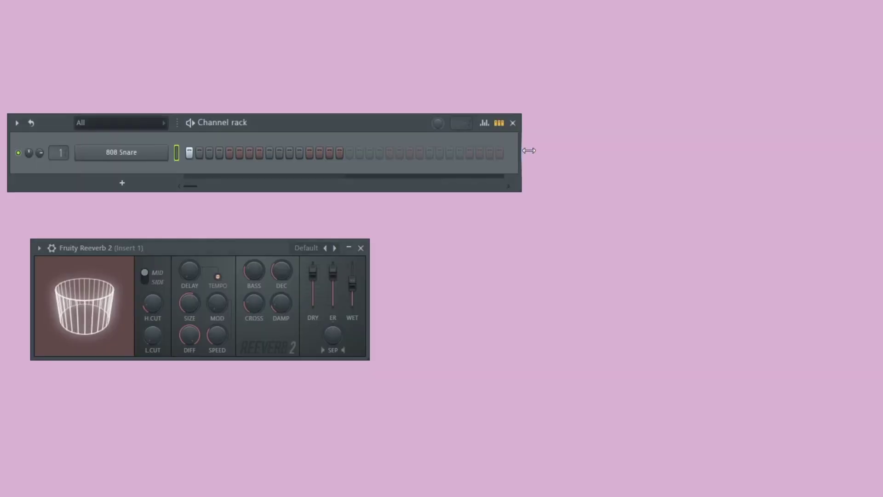
Step: Widen the channel rack and play the pattern with a temporary 808 Snare hit on its last visible step
{"action": "left_click_drag", "start_coordinate": [524, 149], "coordinate": [785, 166]}
{"action": "left_click", "coordinate": [780, 153]}
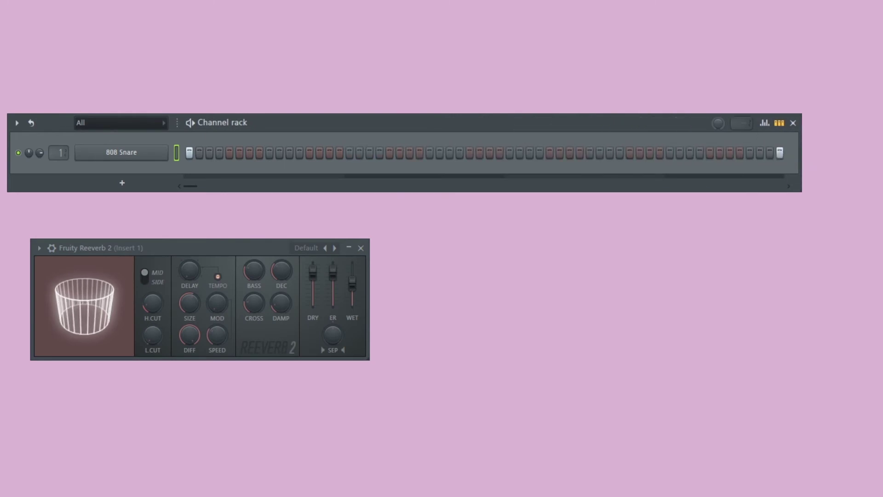
{"action": "key", "text": "space"}
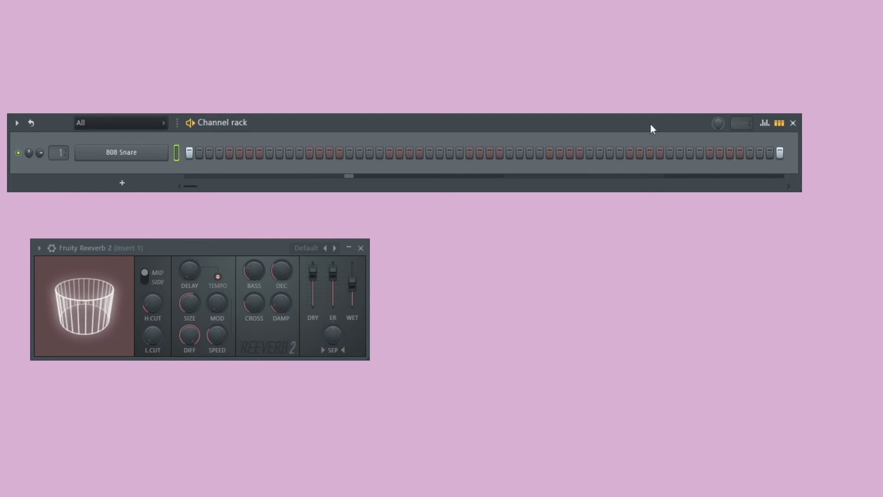
{"action": "left_click", "coordinate": [780, 153]}
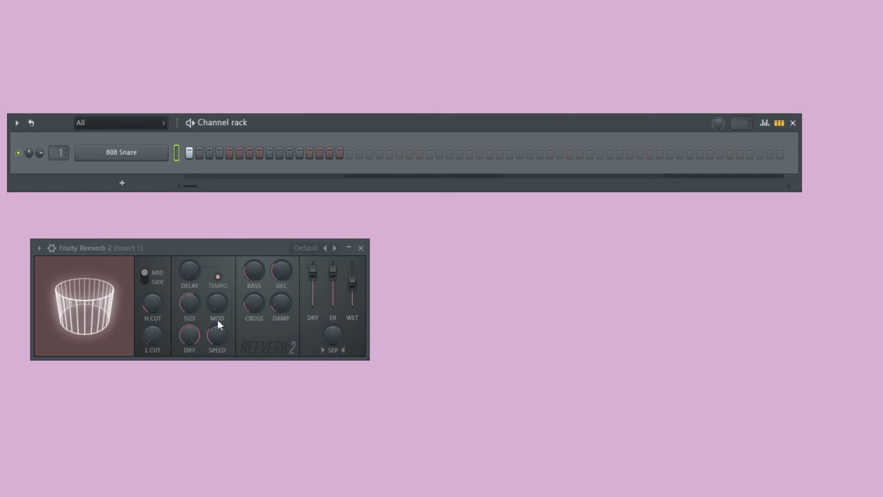
Step: Raise the reverb's Size knob to its maximum and adjust the DEC knob for the larger room
{"action": "left_click_drag", "start_coordinate": [271, 276], "coordinate": [271, 269]}
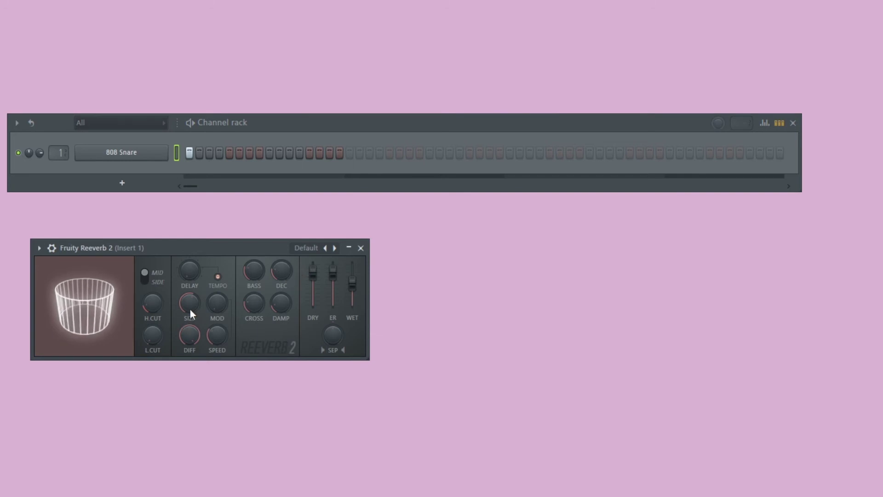
{"action": "left_click_drag", "start_coordinate": [190, 313], "coordinate": [194, 305]}
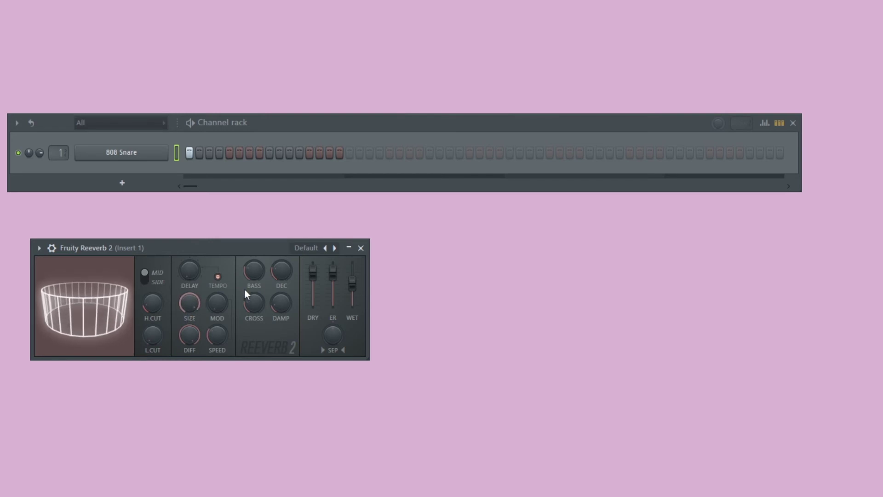
{"action": "left_click_drag", "start_coordinate": [281, 271], "coordinate": [282, 259]}
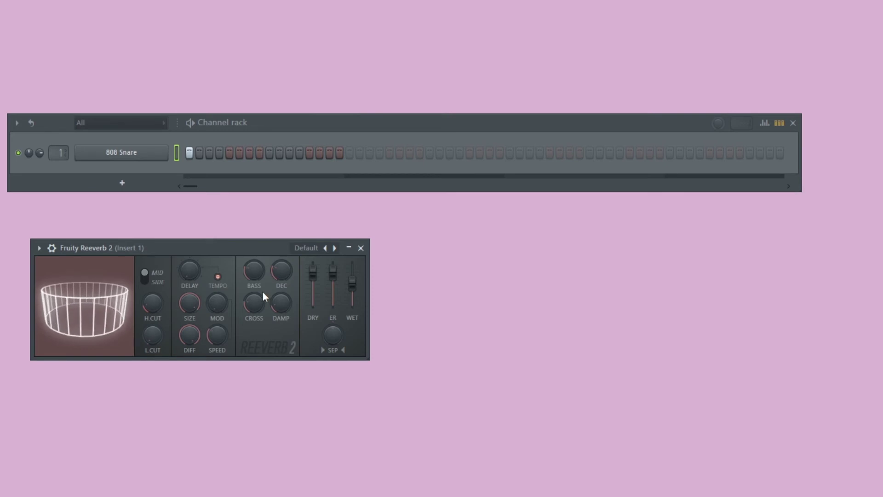
Step: Audition the snare at minimum Size with a raised DEC setting, and turn the Size knob back up
{"action": "left_click_drag", "start_coordinate": [195, 299], "coordinate": [195, 349]}
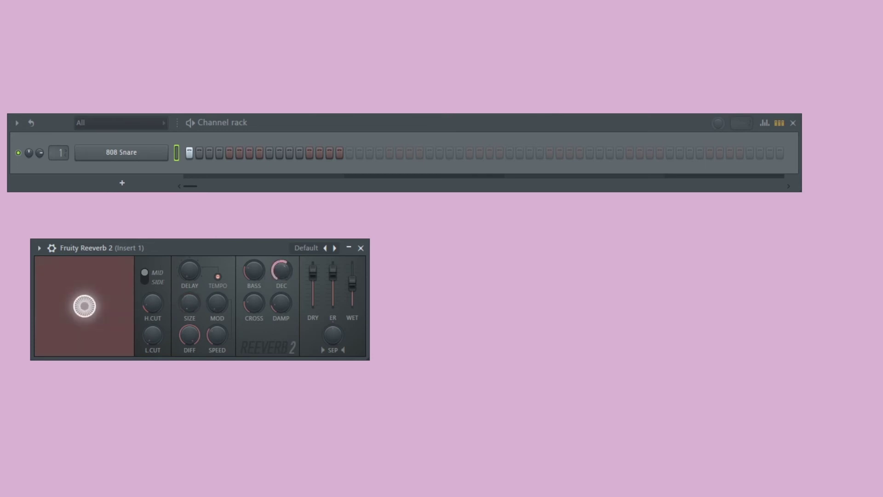
{"action": "left_click_drag", "start_coordinate": [284, 271], "coordinate": [285, 267]}
{"action": "mouse_move", "coordinate": [284, 268]}
{"action": "left_mouse_down"}
{"action": "mouse_move", "coordinate": [285, 276]}
{"action": "mouse_move", "coordinate": [285, 268]}
{"action": "left_mouse_up"}
{"action": "key", "text": "space"}
{"action": "left_click_drag", "start_coordinate": [189, 302], "coordinate": [189, 281]}
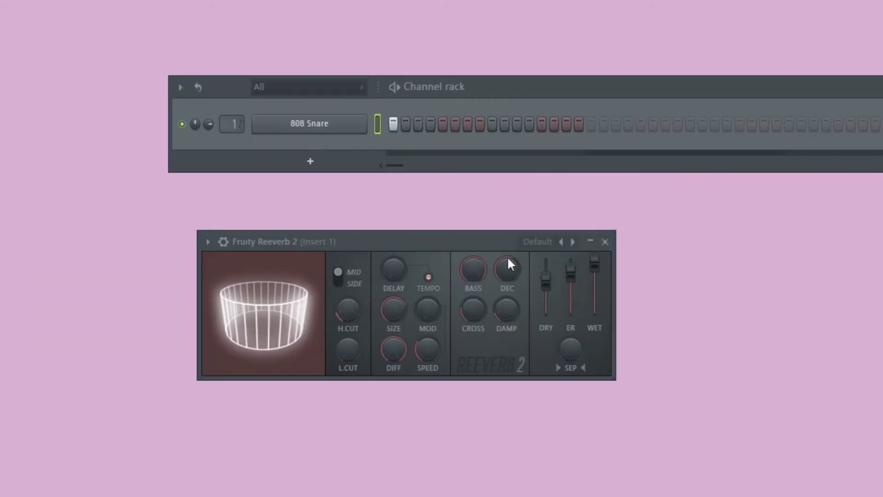
Step: Lower the reverb's DEC and BASS knobs from their high settings
{"action": "left_click_drag", "start_coordinate": [507, 269], "coordinate": [507, 295]}
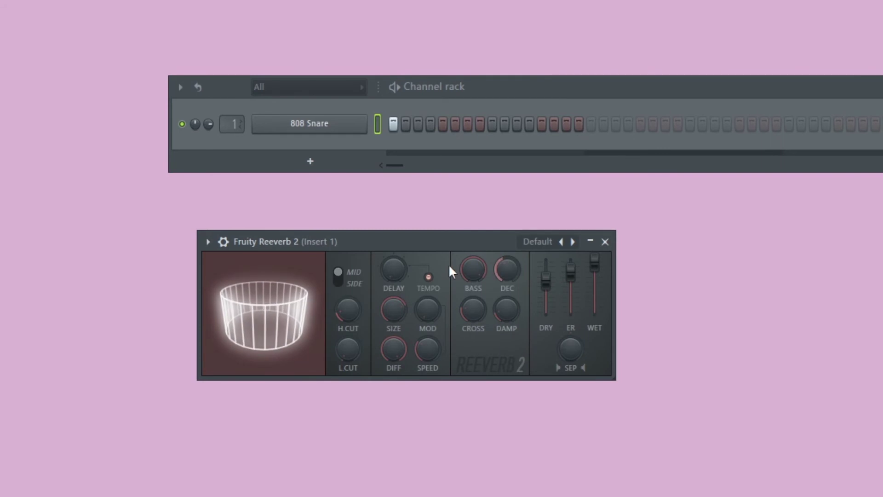
{"action": "left_click_drag", "start_coordinate": [473, 270], "coordinate": [473, 299]}
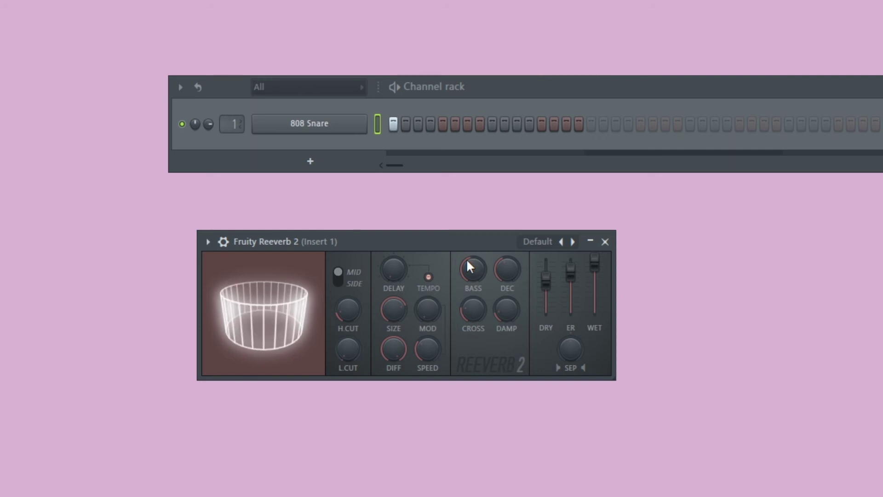
Step: Try different balances of the reverb's BASS and DEC knobs, finish with BASS raised, and audition the snare
{"action": "left_click_drag", "start_coordinate": [506, 270], "coordinate": [471, 233]}
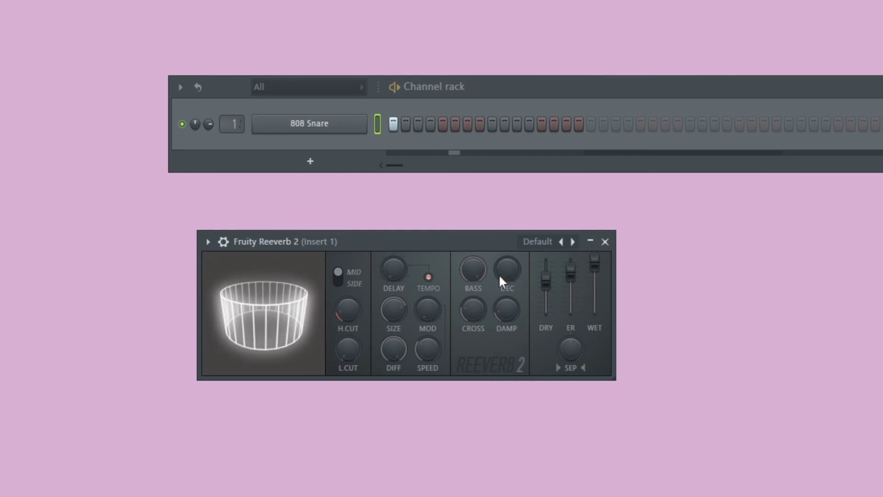
{"action": "mouse_move", "coordinate": [473, 275]}
{"action": "left_mouse_down"}
{"action": "mouse_move", "coordinate": [473, 260]}
{"action": "mouse_move", "coordinate": [473, 272]}
{"action": "left_mouse_up"}
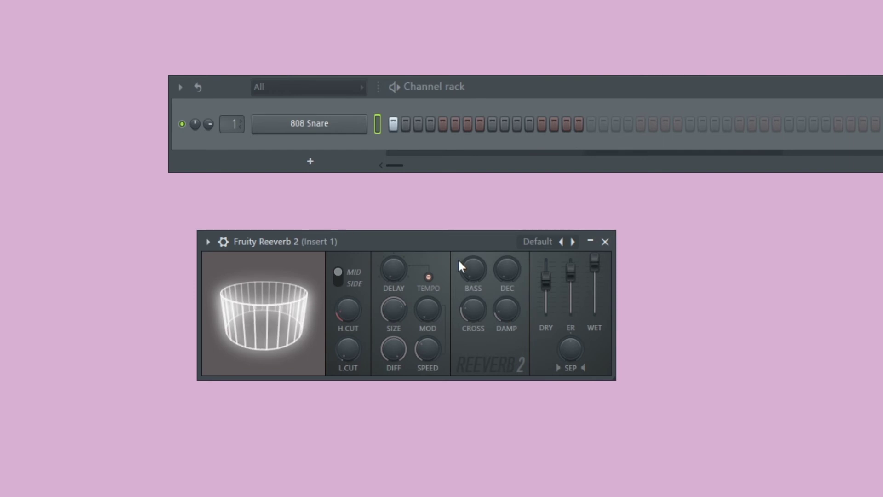
{"action": "left_click_drag", "start_coordinate": [507, 272], "coordinate": [507, 266]}
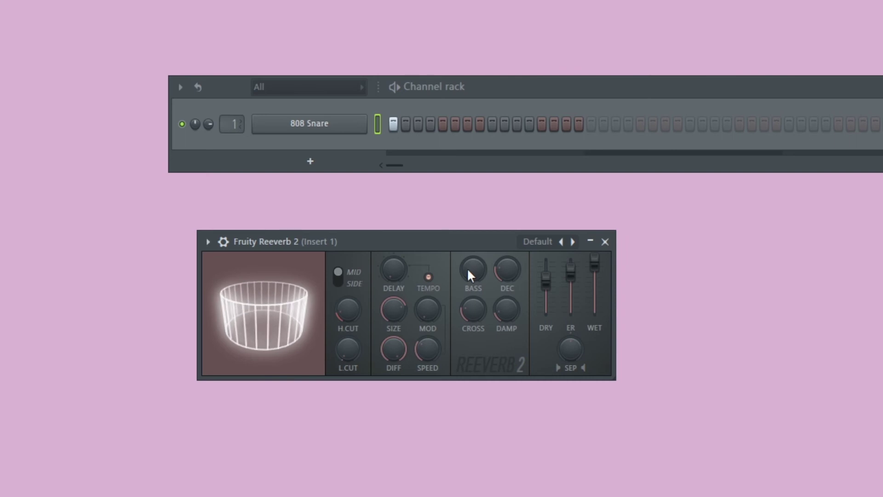
{"action": "left_click_drag", "start_coordinate": [470, 270], "coordinate": [470, 258]}
{"action": "key", "text": "space"}
{"action": "key", "text": "space"}
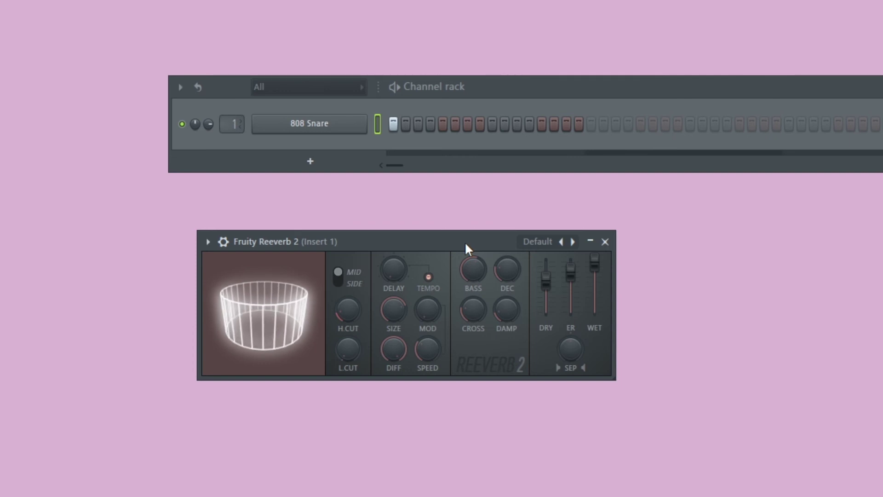
Step: Set the reverb's CROSS knob to 1000 Hz, play the snare pattern, and raise CROSS further during playback
{"action": "left_click_drag", "start_coordinate": [480, 307], "coordinate": [488, 328]}
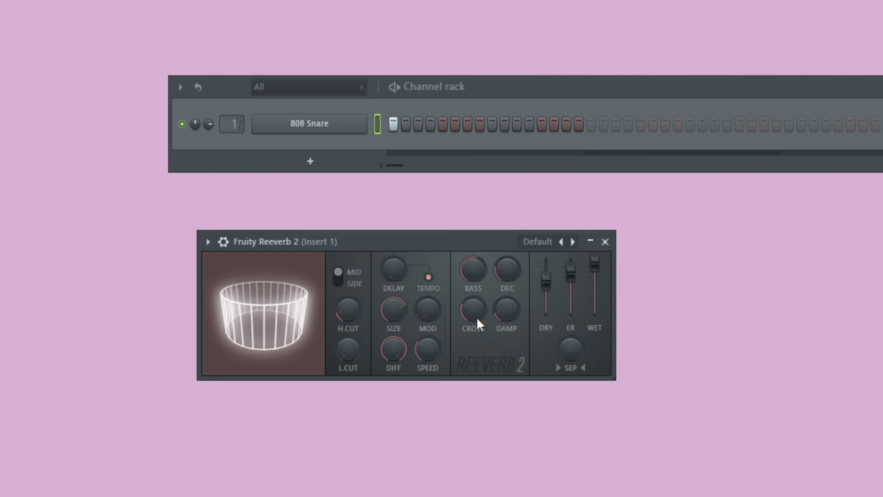
{"action": "left_click_drag", "start_coordinate": [472, 309], "coordinate": [473, 317]}
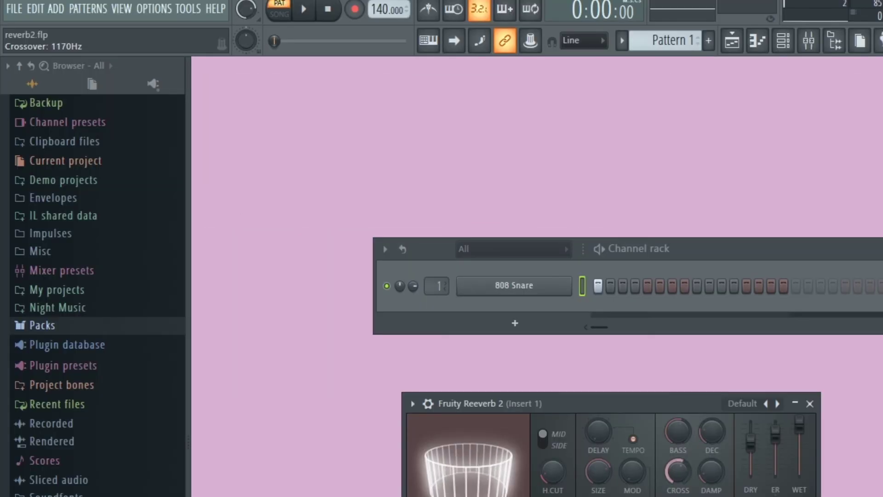
{"action": "left_click_drag", "start_coordinate": [678, 471], "coordinate": [677, 474]}
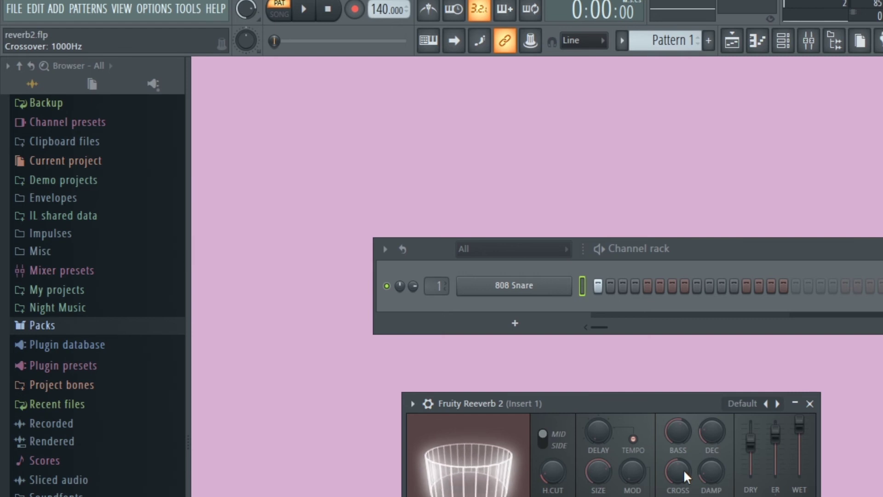
{"action": "key", "text": "space"}
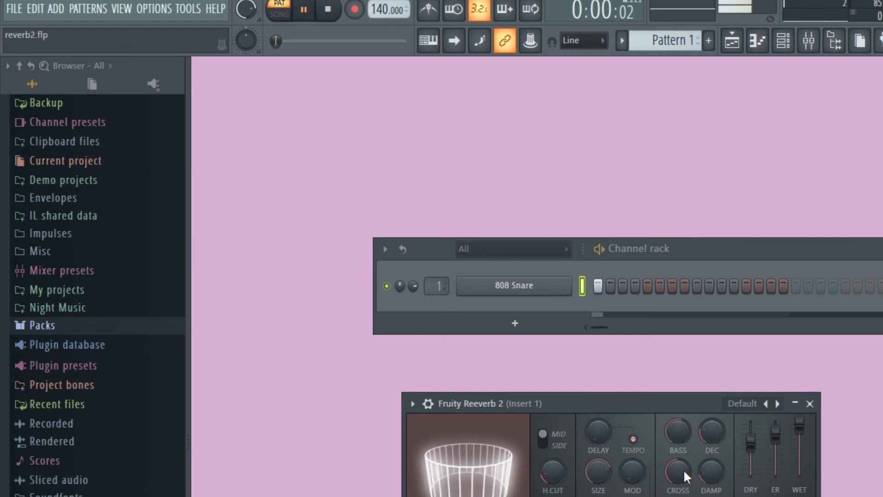
{"action": "left_click_drag", "start_coordinate": [687, 476], "coordinate": [687, 467]}
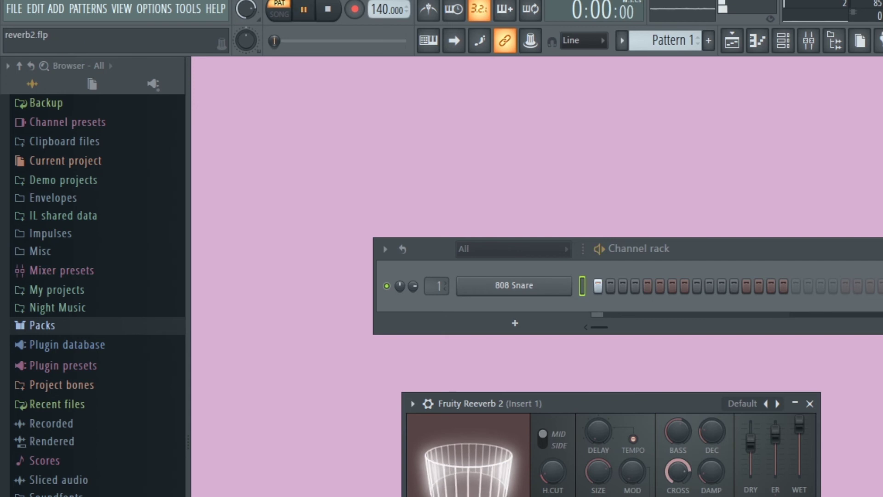
{"action": "left_click_drag", "start_coordinate": [678, 471], "coordinate": [678, 469]}
{"action": "key", "text": "space"}
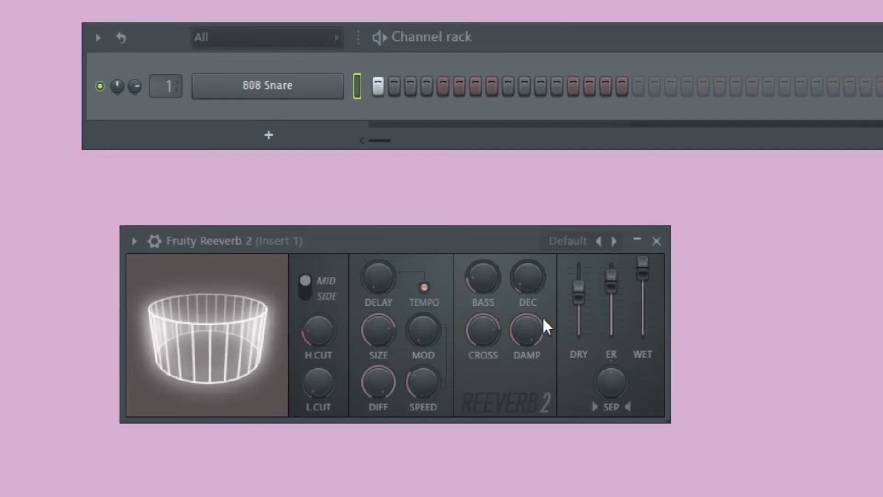
Step: Raise the reverb's DAMP knob, lower H.CUT for comparison, and turn DAMP back down to its minimum
{"action": "left_click_drag", "start_coordinate": [720, 463], "coordinate": [721, 442]}
{"action": "left_click_drag", "start_coordinate": [528, 330], "coordinate": [528, 322]}
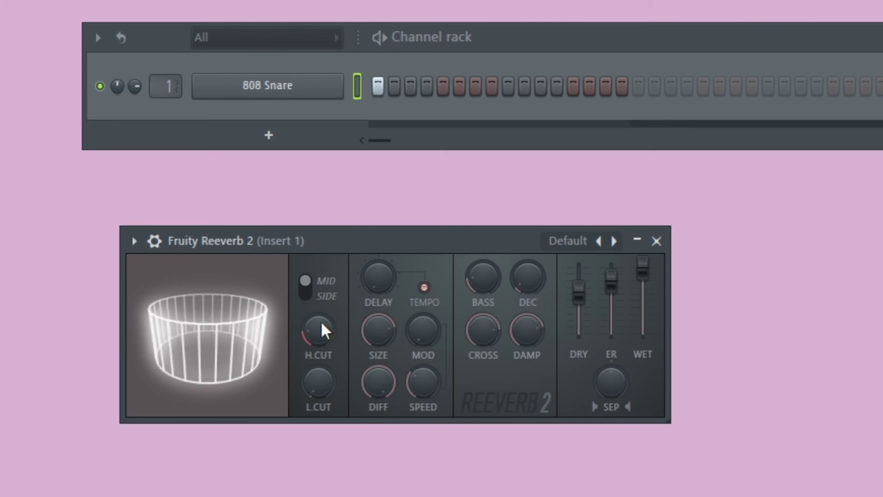
{"action": "left_click_drag", "start_coordinate": [321, 330], "coordinate": [321, 348]}
{"action": "left_click_drag", "start_coordinate": [544, 340], "coordinate": [543, 324]}
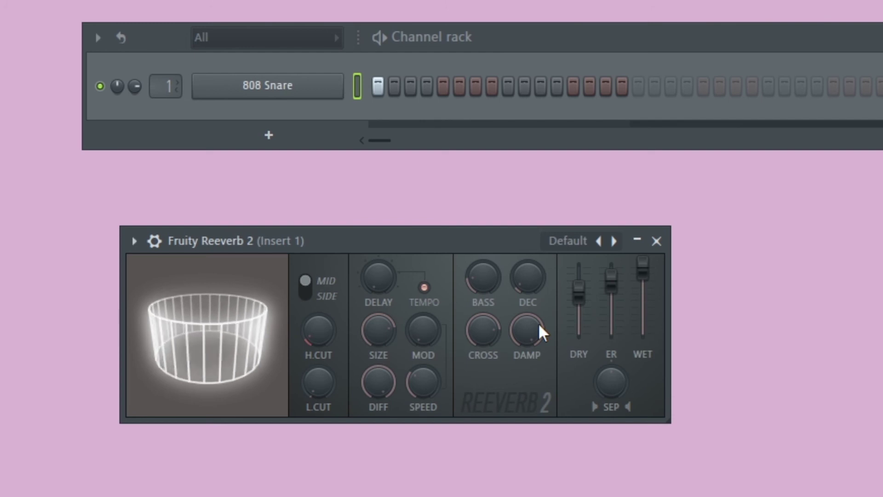
{"action": "left_click_drag", "start_coordinate": [539, 322], "coordinate": [539, 361]}
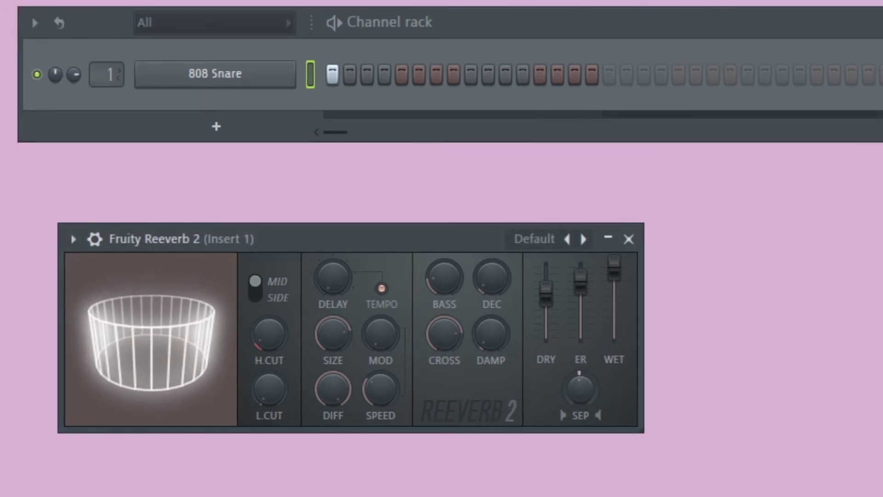
Step: Toggle the reverb's MID/SIDE switch to SIDE and back to MID, and try the SEP knob up to its stereo extreme and back down
{"action": "left_click", "coordinate": [255, 292]}
{"action": "left_click", "coordinate": [271, 288]}
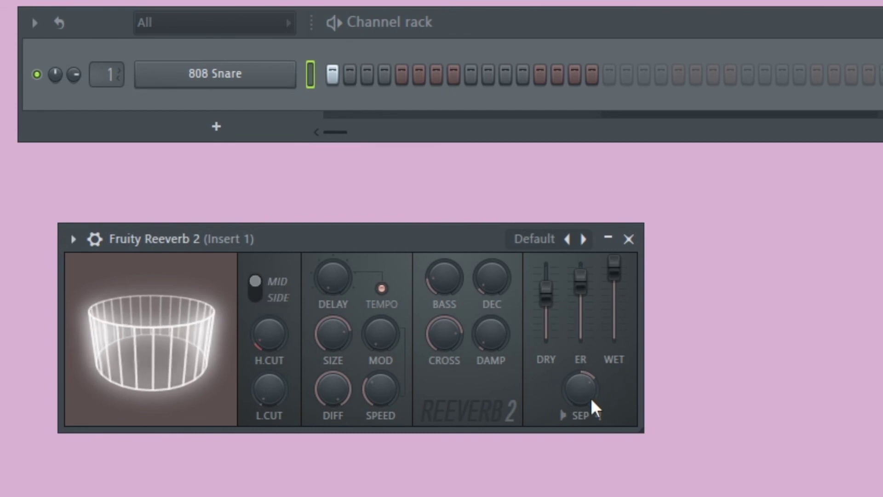
{"action": "left_click_drag", "start_coordinate": [591, 399], "coordinate": [591, 398]}
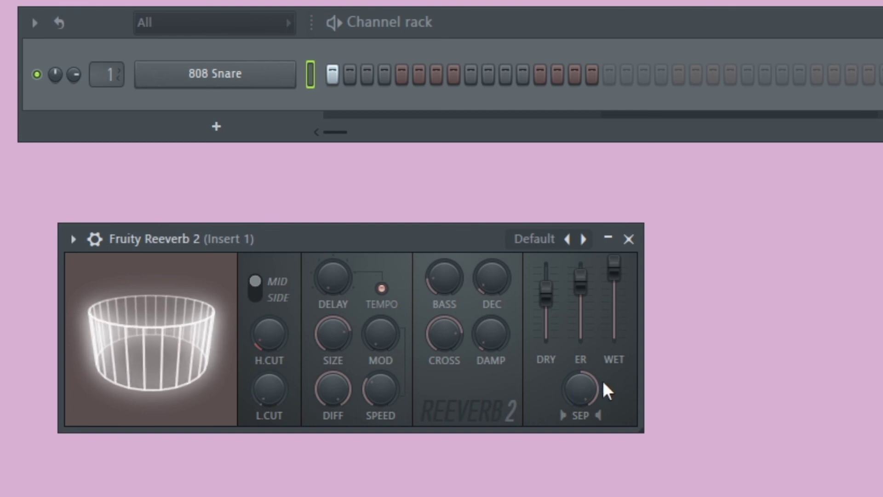
{"action": "left_click_drag", "start_coordinate": [581, 389], "coordinate": [581, 416]}
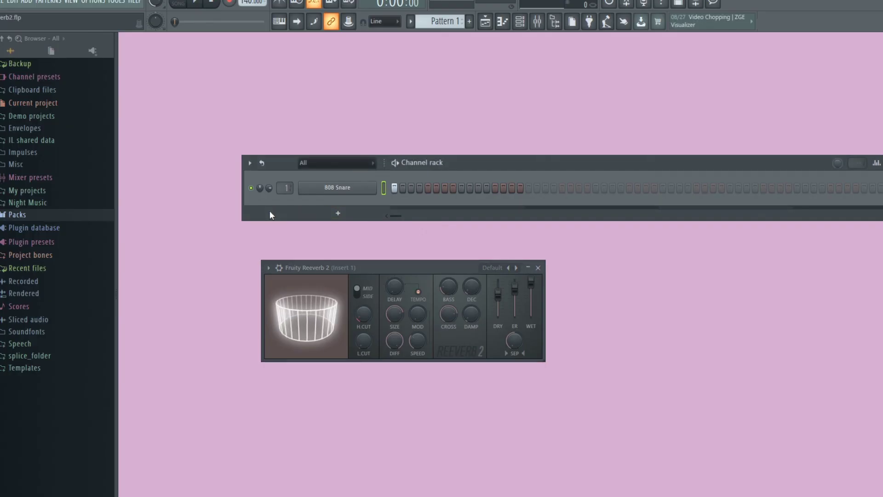
Step: Load Wave Candy into slot 2 of mixer Insert 1 and set its display to Vectorscope
{"action": "key", "text": "F9"}
{"action": "left_click", "coordinate": [880, 324]}
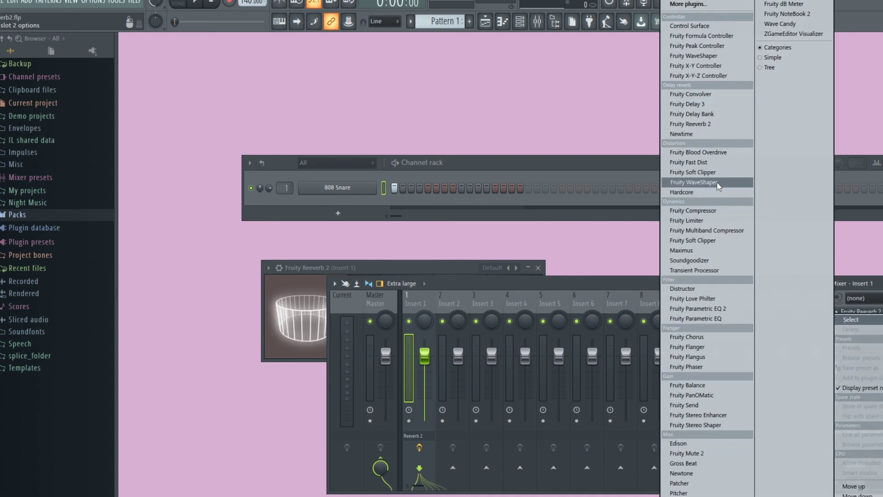
{"action": "left_click", "coordinate": [780, 23]}
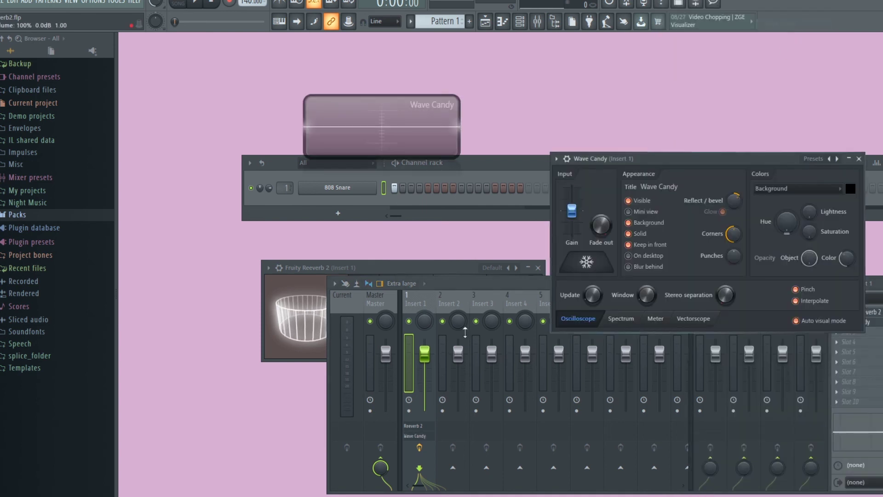
{"action": "left_click", "coordinate": [693, 319]}
Step: Hide the mixer and move the Wave Candy settings window and the channel rack clear of the reverb and the visualizer
{"action": "key", "text": "F9"}
{"action": "left_click_drag", "start_coordinate": [777, 165], "coordinate": [801, 362]}
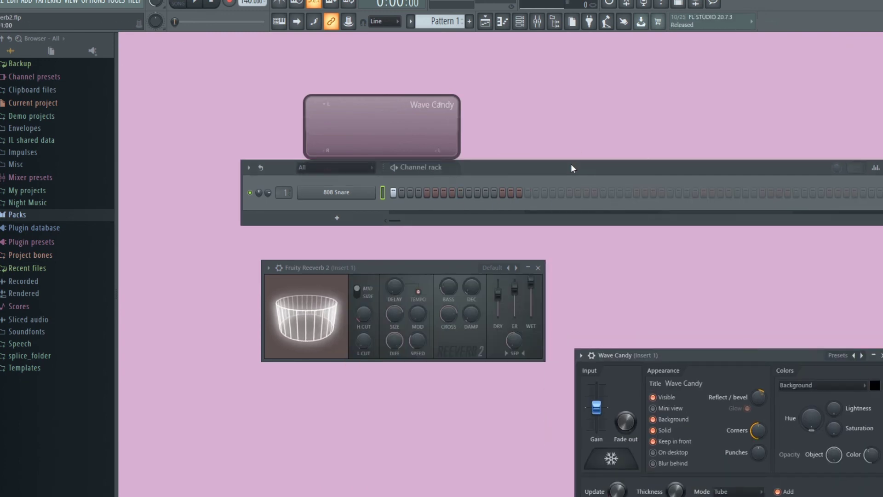
{"action": "left_click_drag", "start_coordinate": [571, 164], "coordinate": [511, 187]}
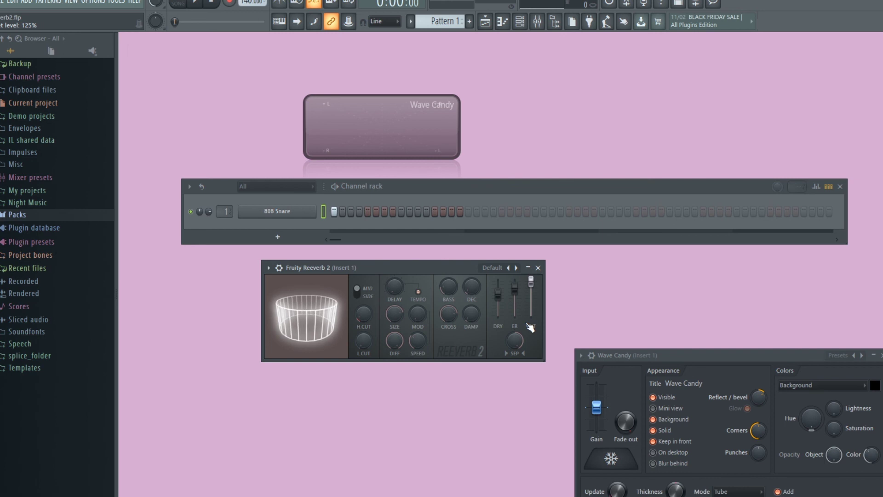
Step: Play the snare pattern to check its stereo image on the vectorscope, adjust the reverb's SEP knob, and switch the reverb to SIDE
{"action": "key", "text": "space"}
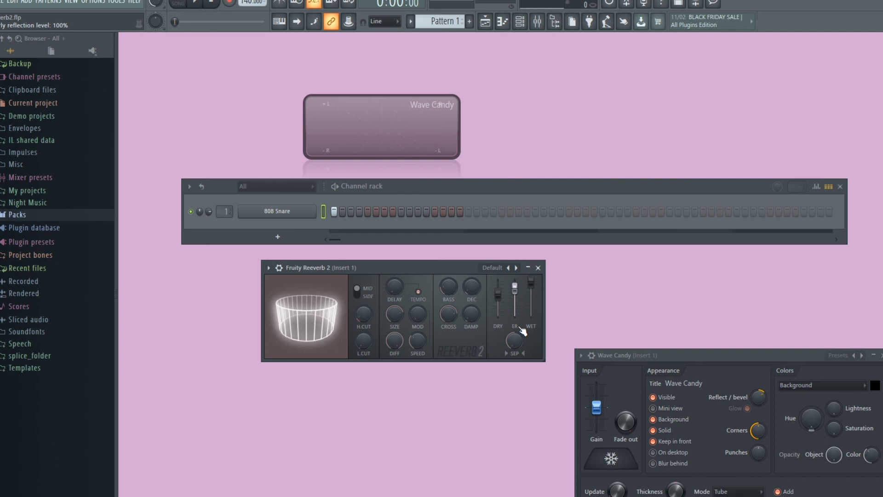
{"action": "key", "text": "space"}
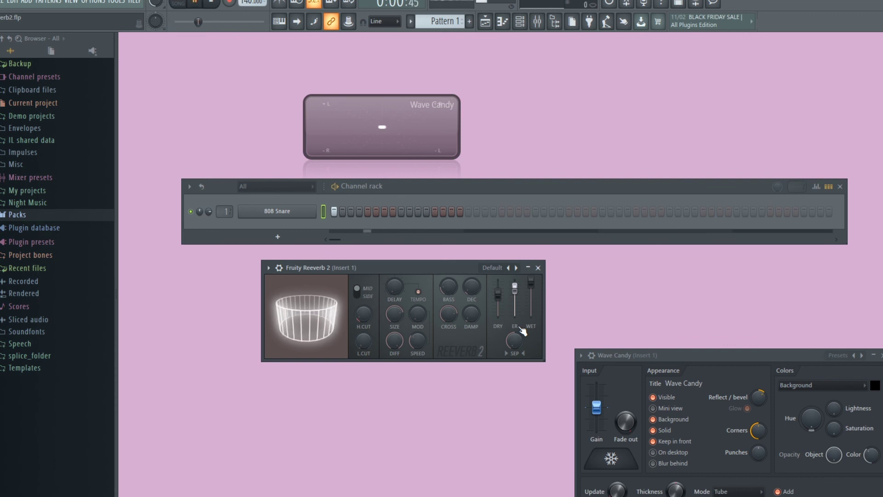
{"action": "key", "text": "space"}
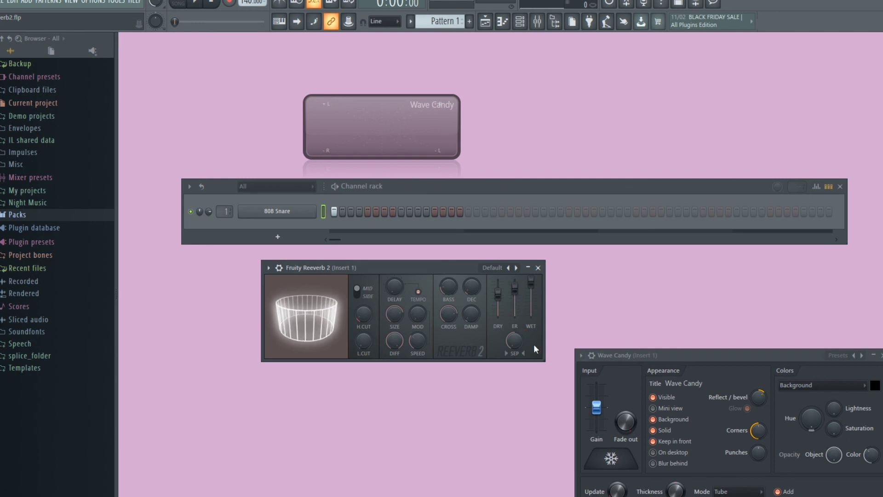
{"action": "mouse_move", "coordinate": [514, 341]}
{"action": "left_mouse_down"}
{"action": "mouse_move", "coordinate": [514, 302]}
{"action": "mouse_move", "coordinate": [514, 326]}
{"action": "left_mouse_up"}
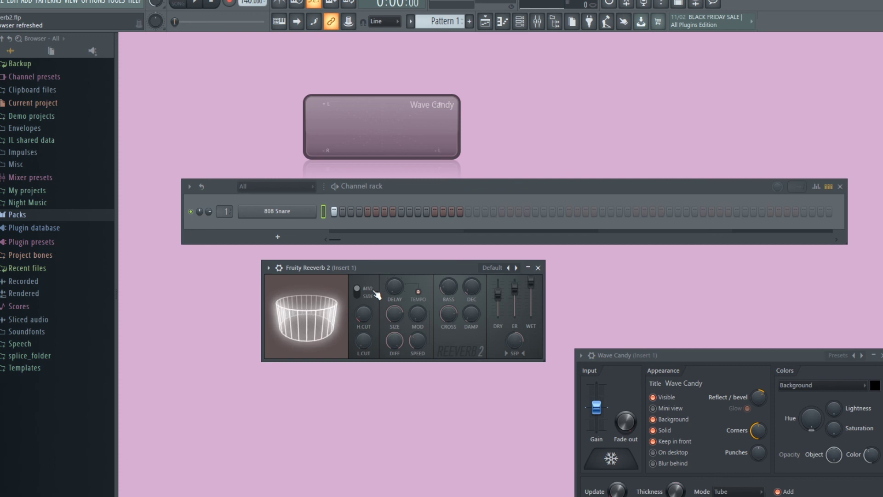
{"action": "left_click", "coordinate": [368, 298]}
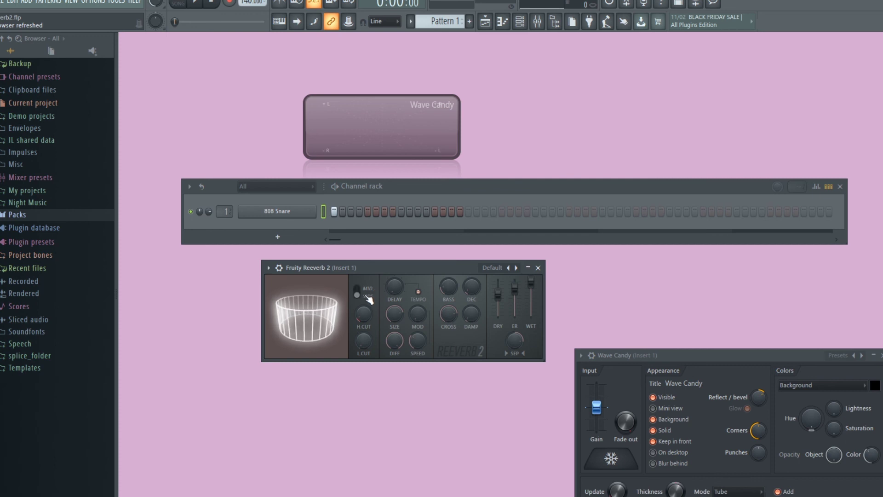